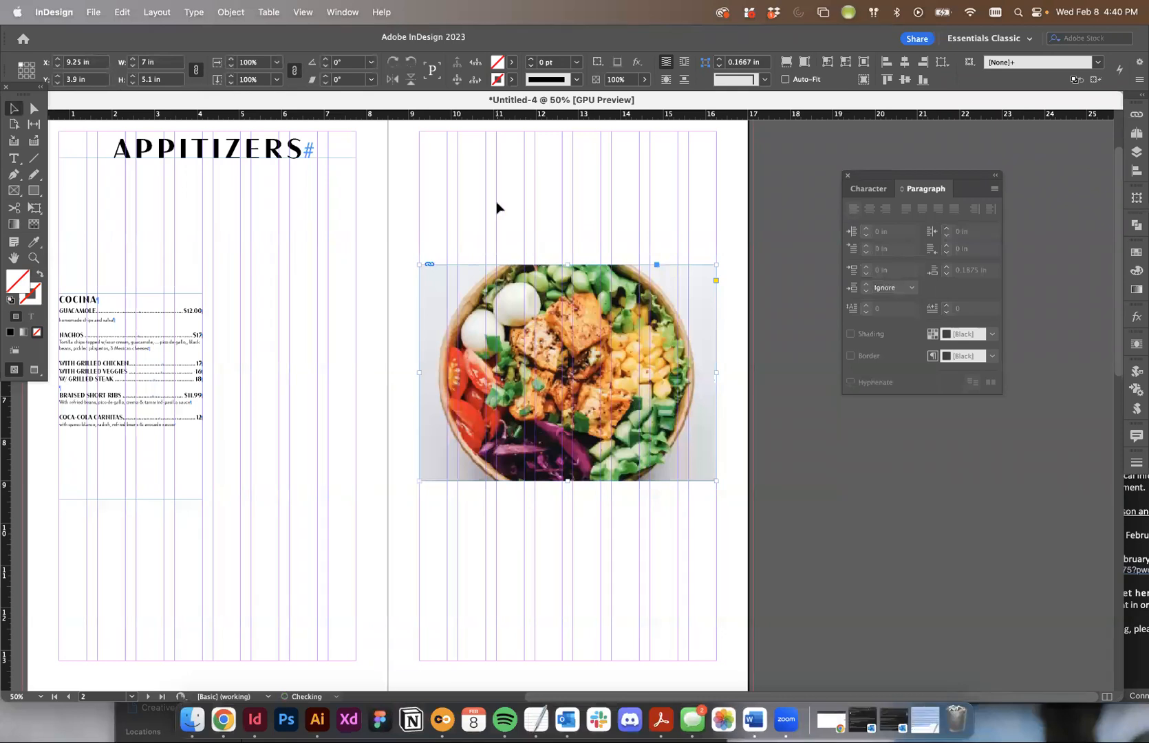
Try extending the top edge of the salad photo's frame upward, and undo the change
key("a")
left_click(424, 189)
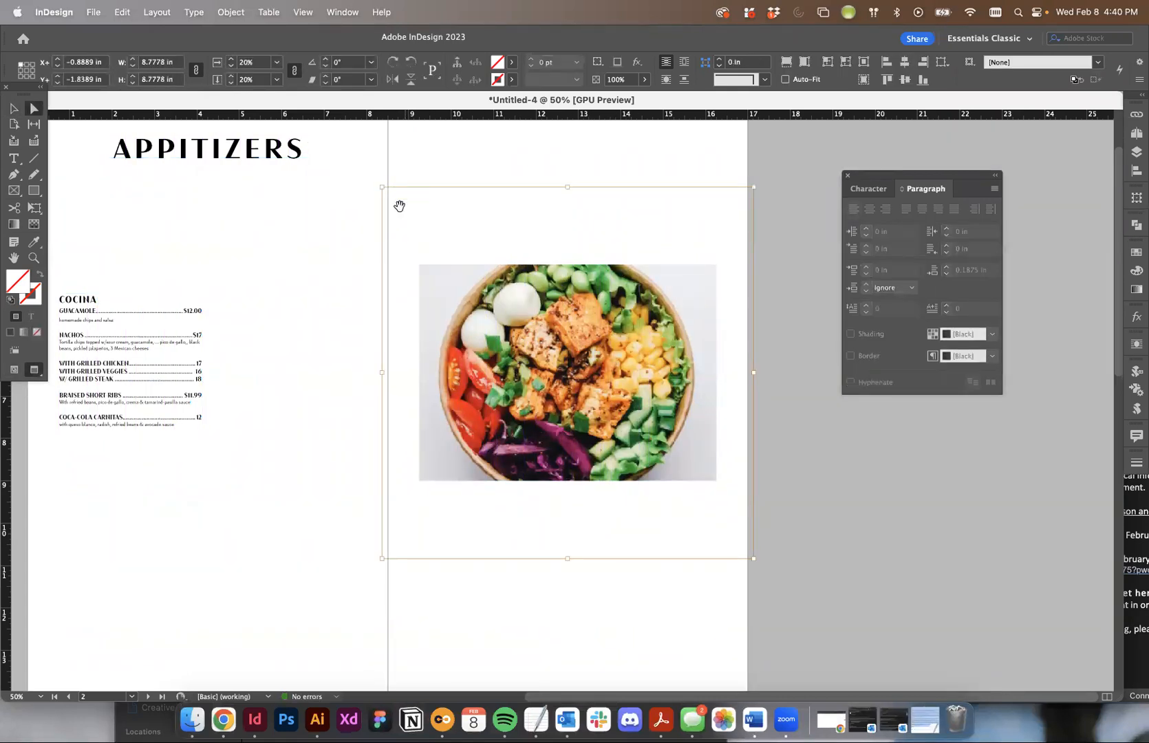
key("v")
scroll(559, 167, "down", 1)
key("super+alt+c")
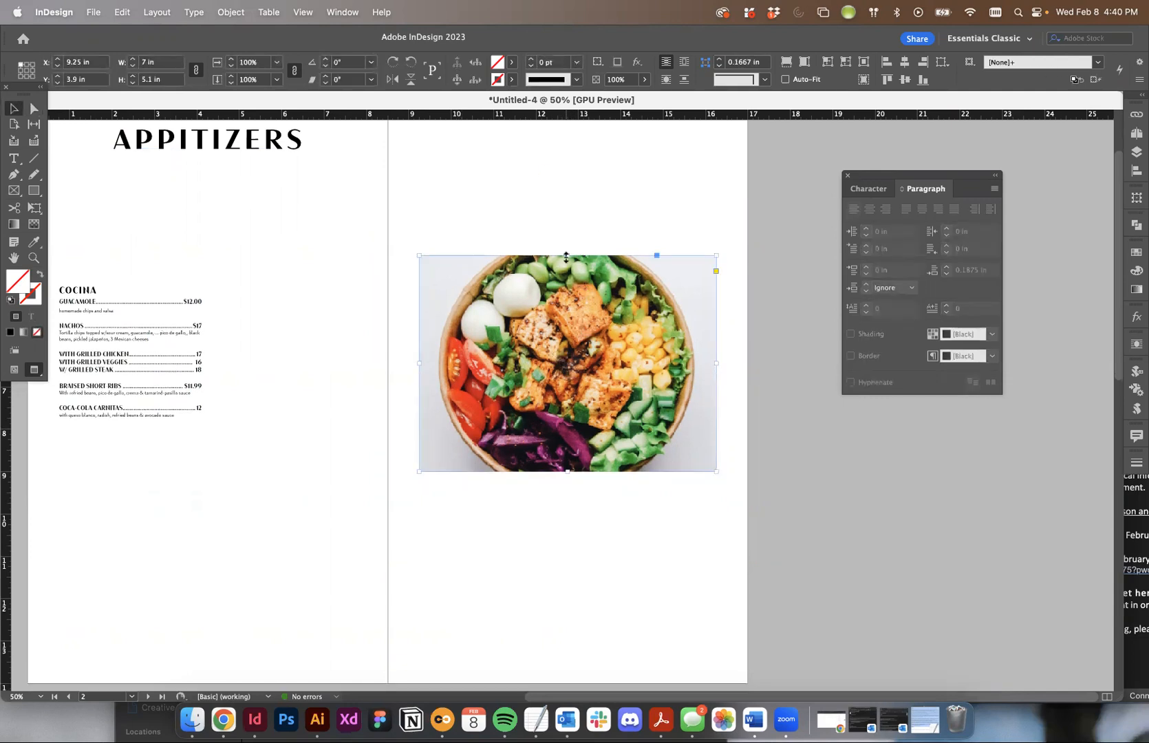
left_click_drag(567, 255, 560, 198)
key("super+z")
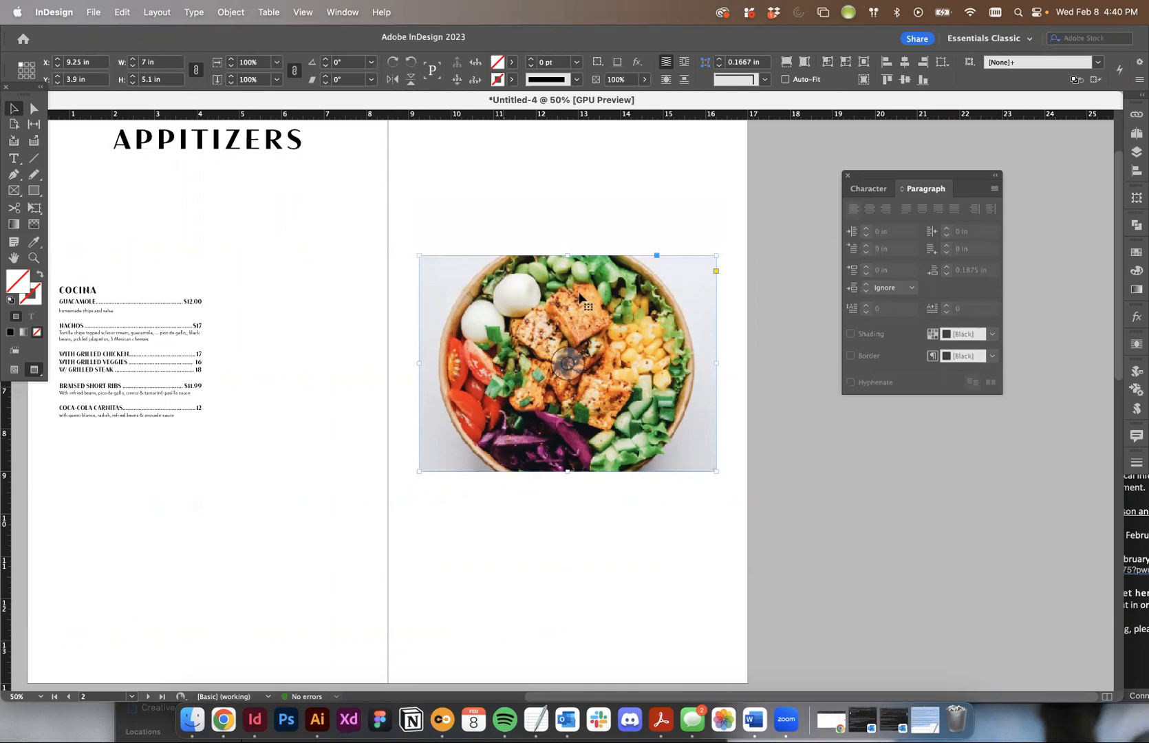
Scale the salad photo down inside its frame to about 5.1 in square, aligned with the frame's upper-left corner
left_click(34, 109)
left_click(518, 311)
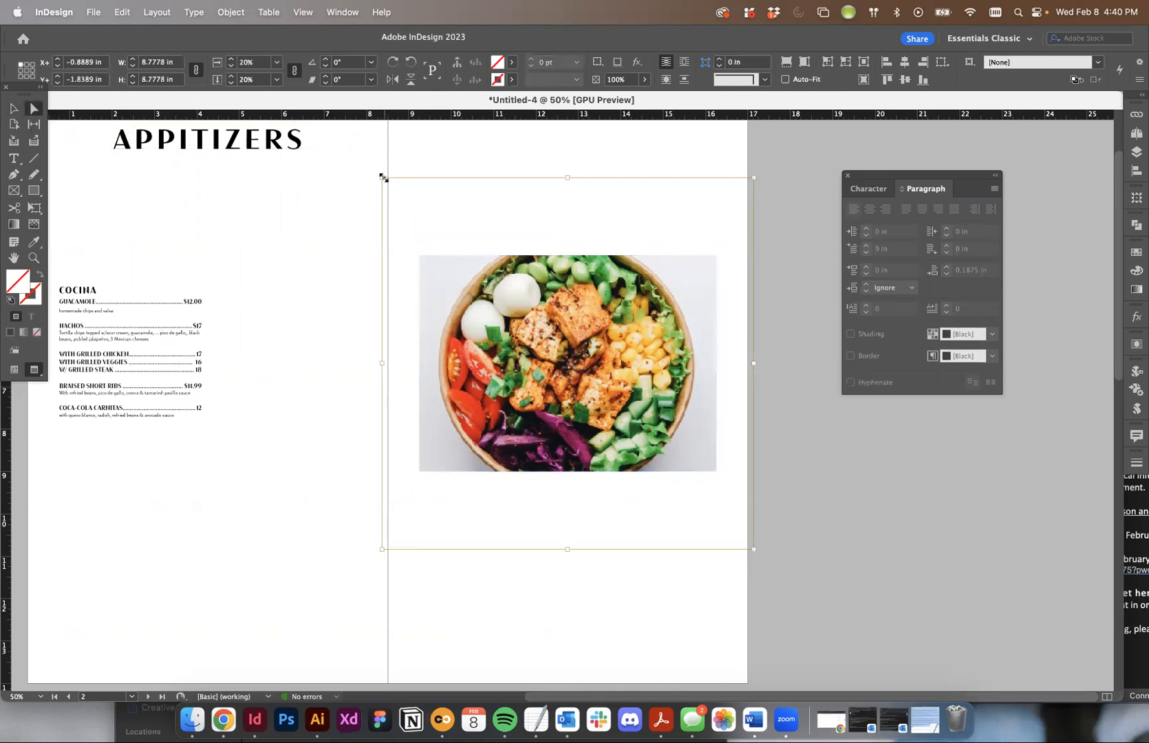
left_click_drag(383, 177, 510, 306)
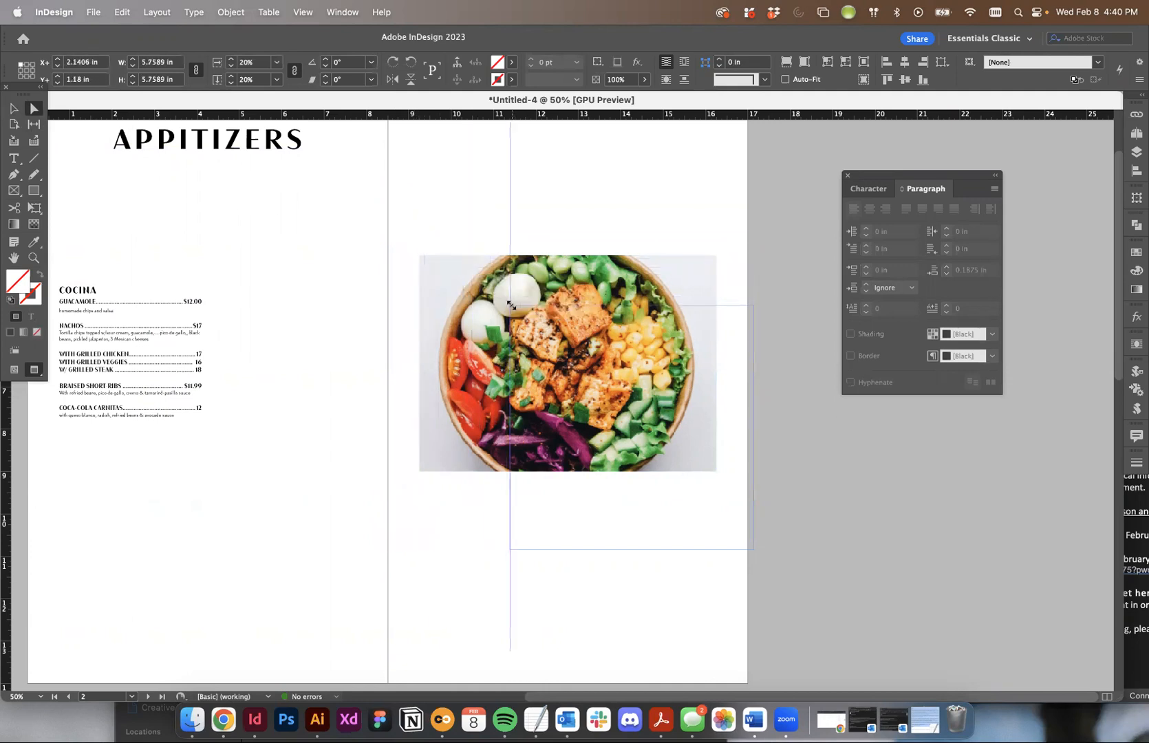
left_click_drag(571, 340, 498, 314)
left_click_drag(664, 500, 634, 471)
key("super+alt+c")
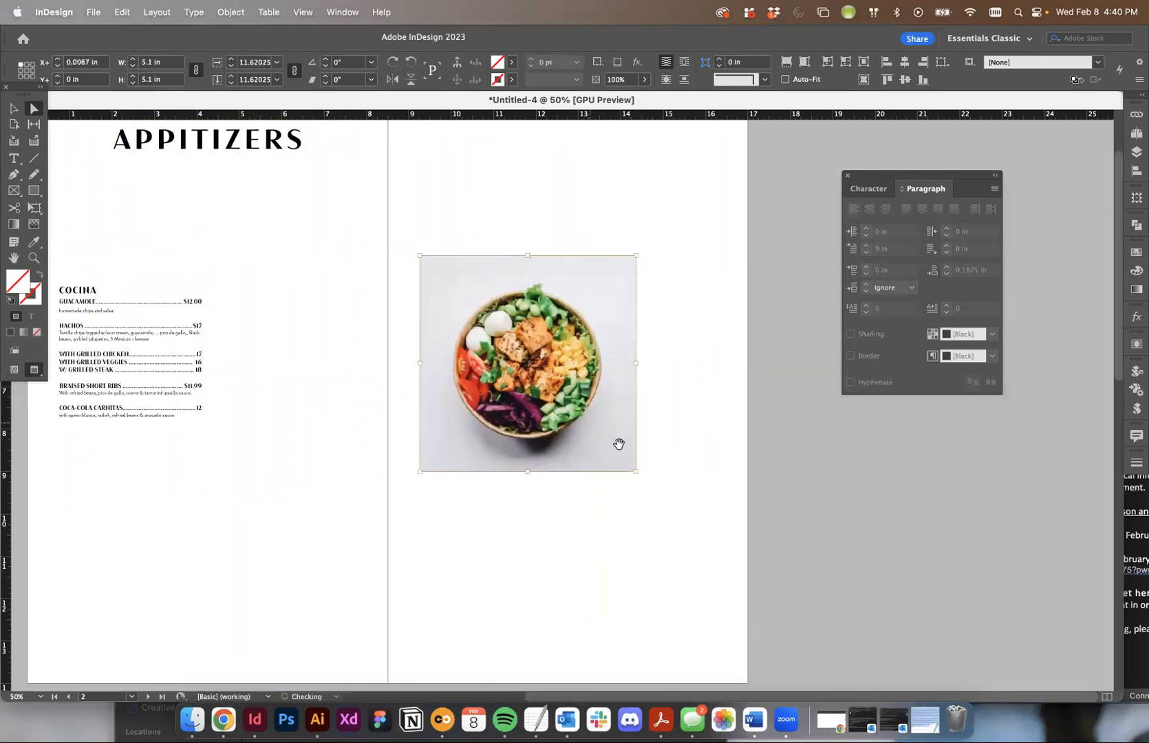
Try squashing the photo content vertically by its top edge, undo the distortion and reselect the content
left_click_drag(527, 255, 527, 337)
left_click(737, 244)
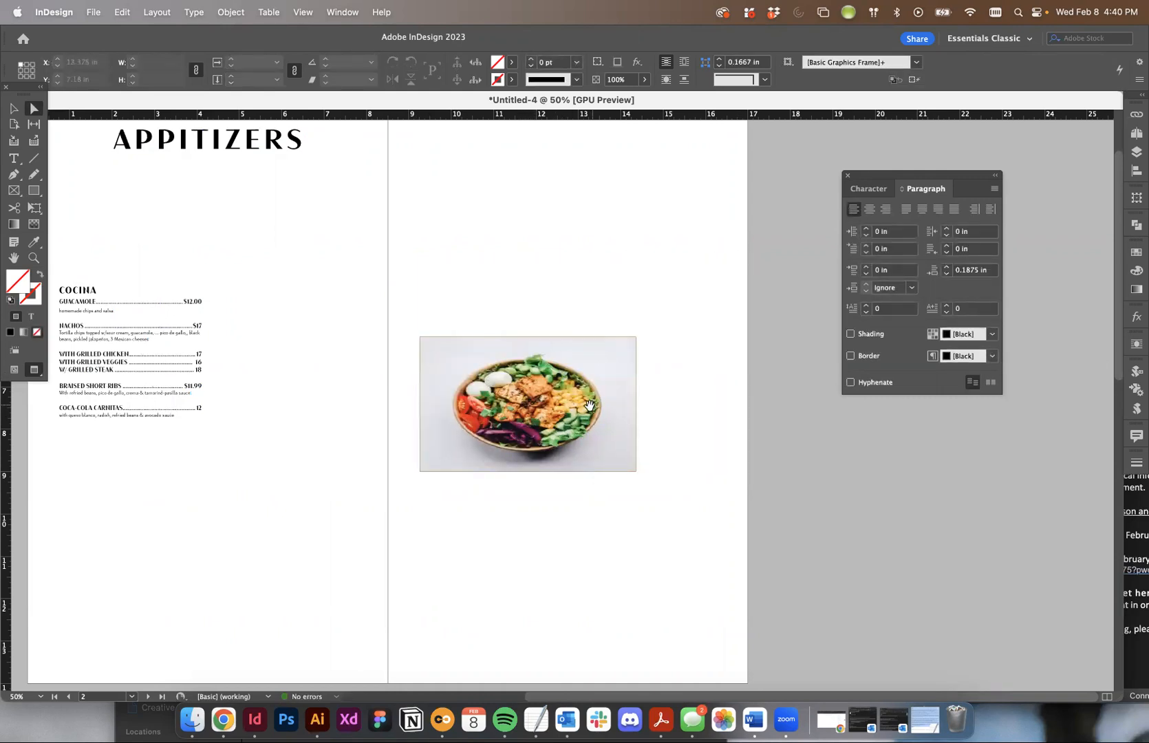
key("super+z")
key("v")
key("a")
left_click(577, 329)
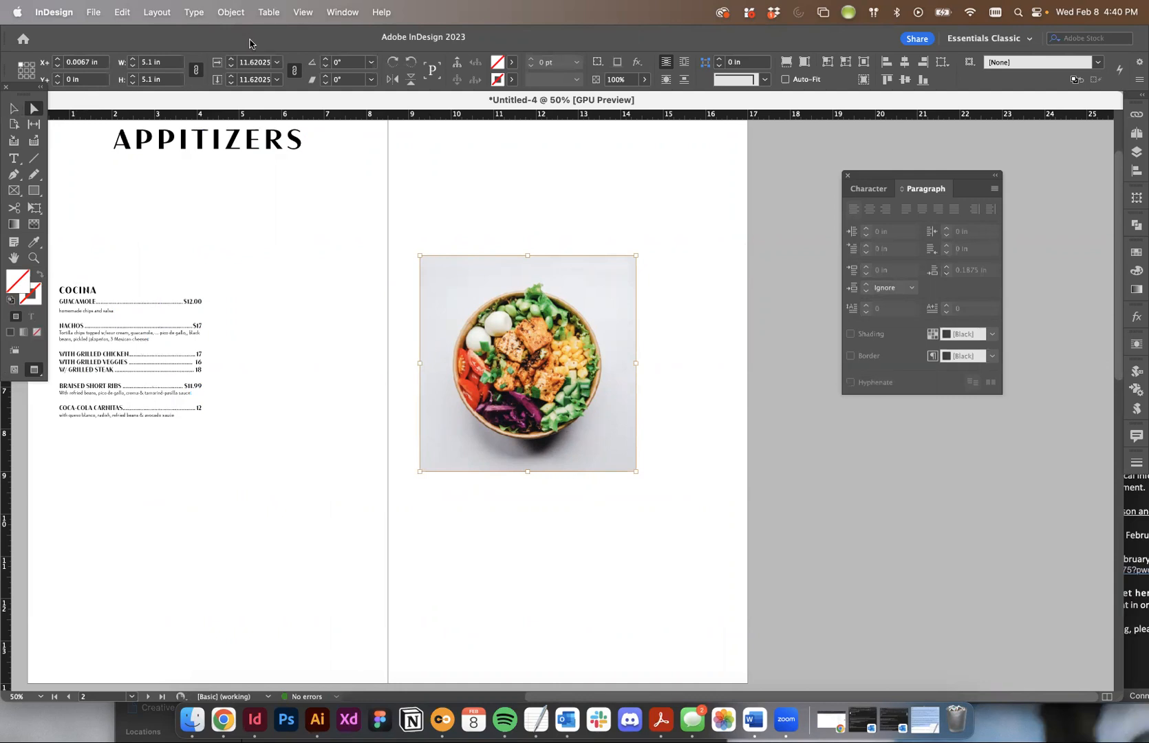
Squash the photo content slightly to 4.8 in high, and restore its proportions with a uniform 11% scale
left_click_drag(527, 257, 527, 268)
left_click(531, 231)
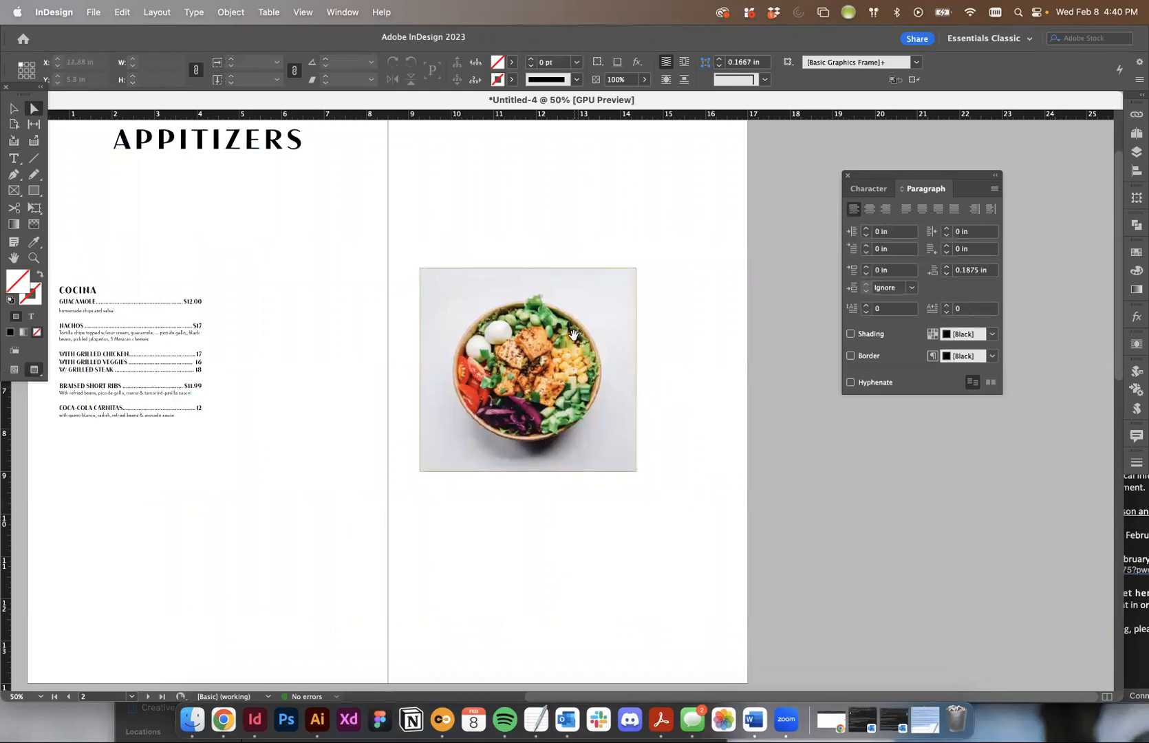
left_click(550, 366)
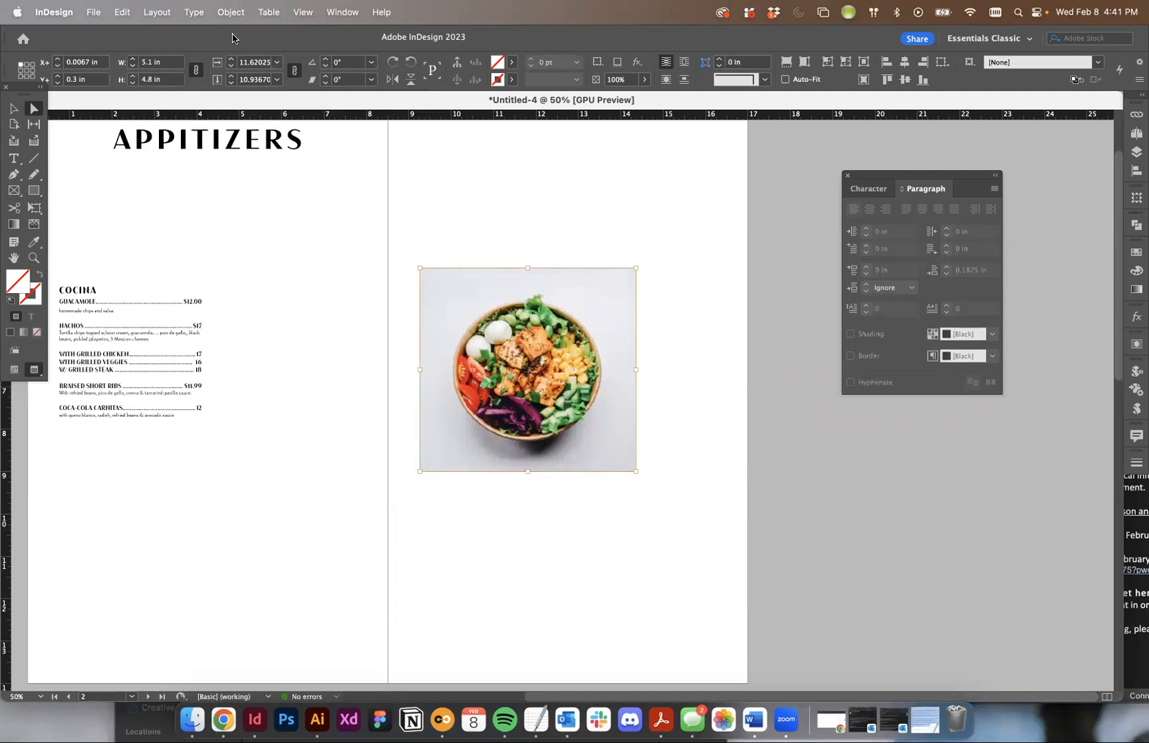
left_click(230, 82)
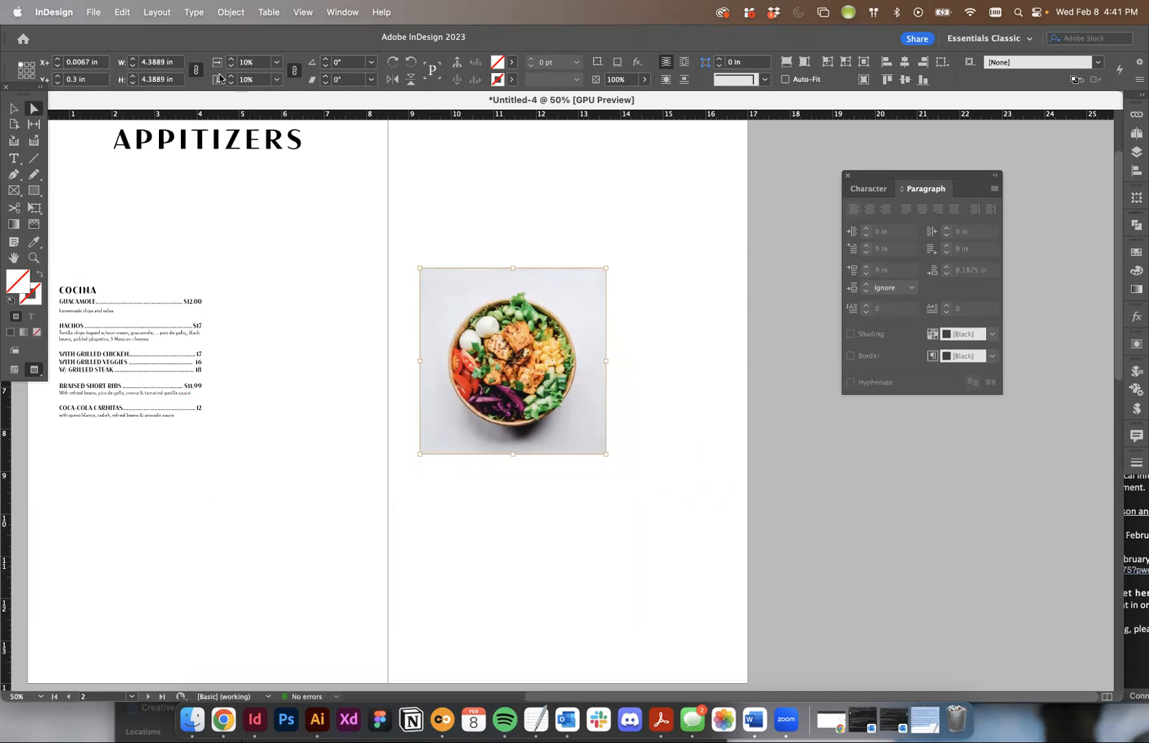
left_click(232, 60)
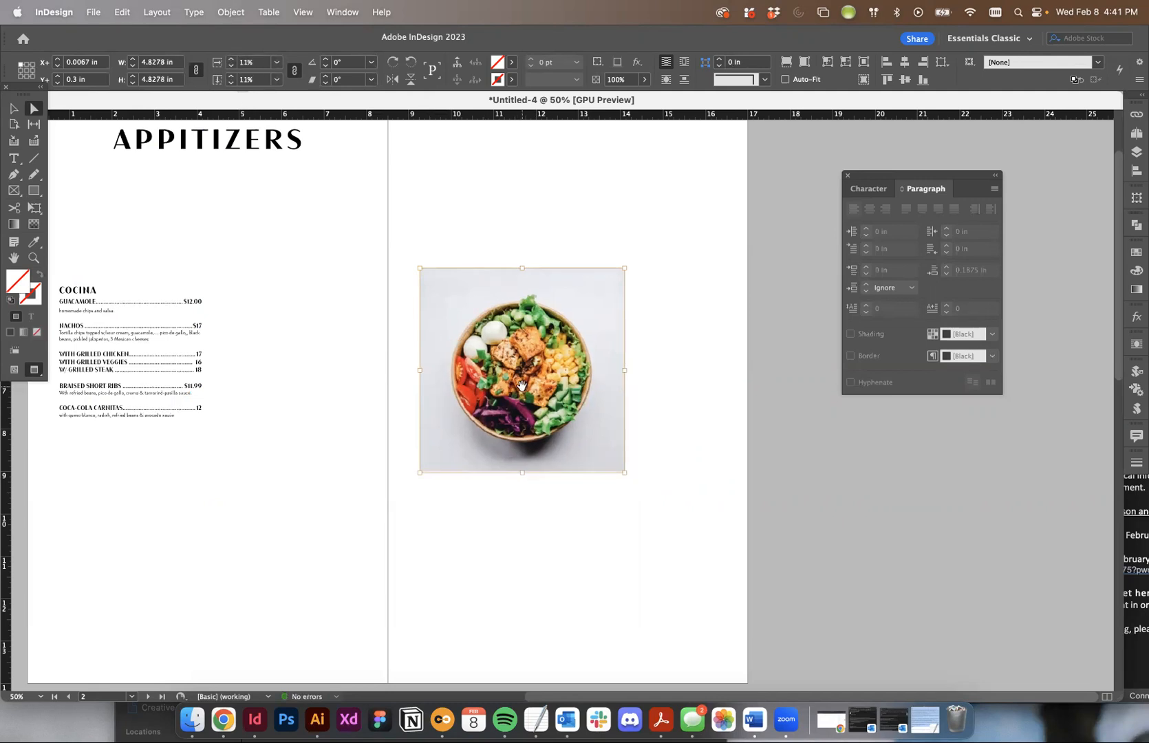
Select the salad photo's frame and fit the frame to its content
left_click(14, 108)
left_click(643, 265)
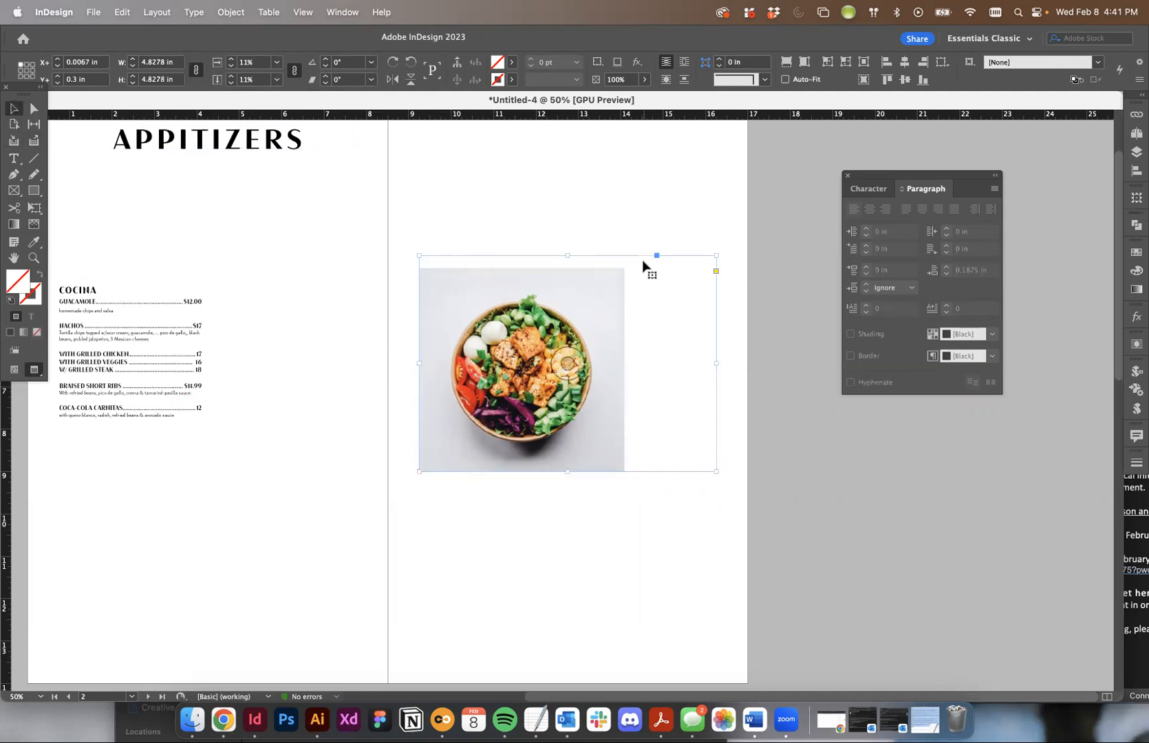
left_click(845, 62)
left_click(787, 409)
left_click(611, 313)
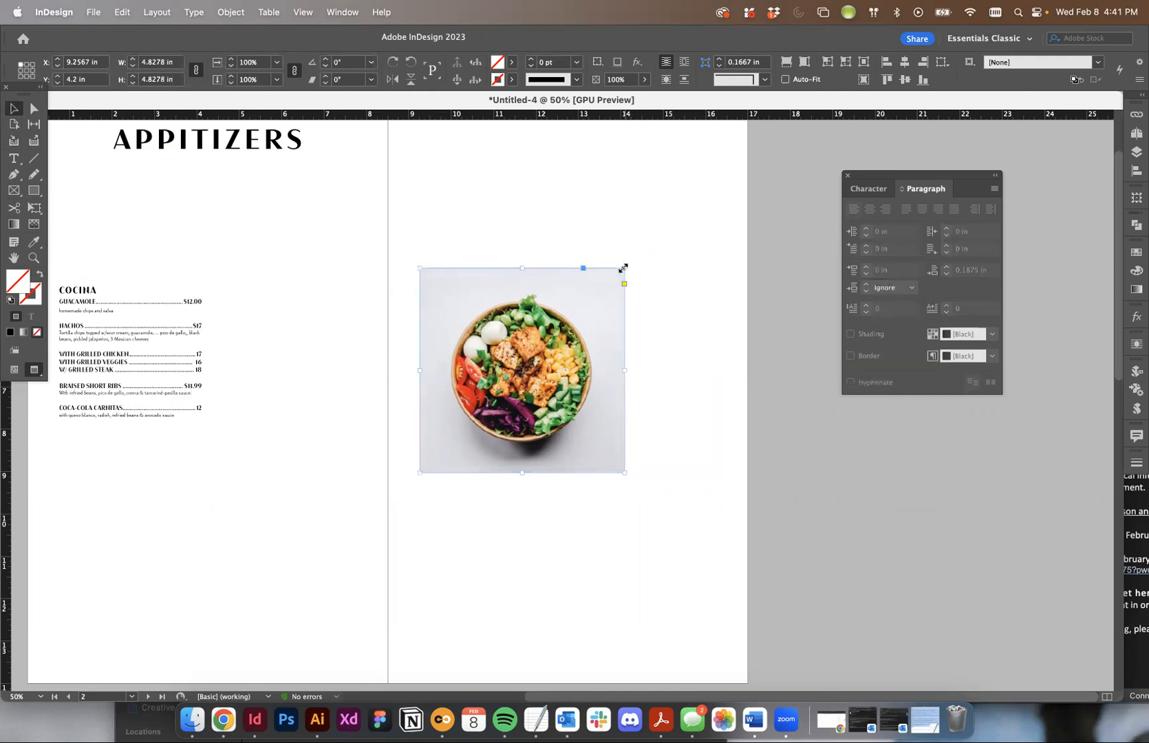
Scale the frame and photo together proportionally to about 2.05 in square, and select the photo content
left_click_drag(620, 271, 507, 386)
left_click(611, 344)
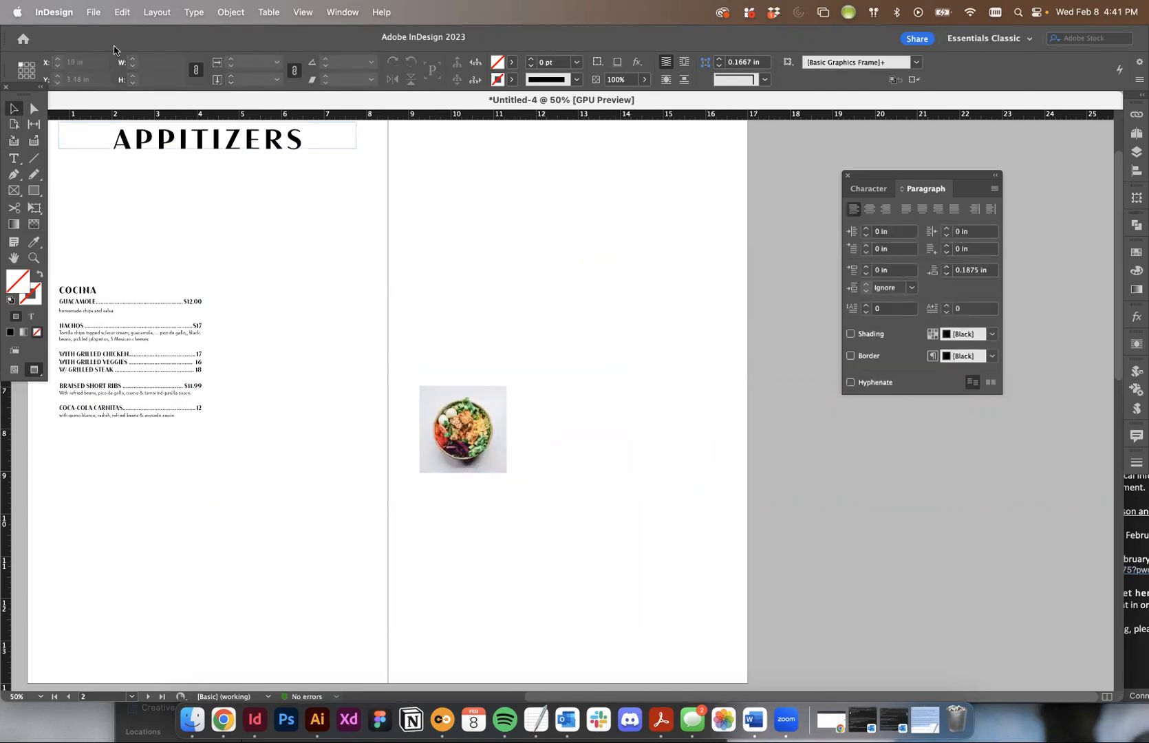
left_click(34, 108)
left_click(466, 437)
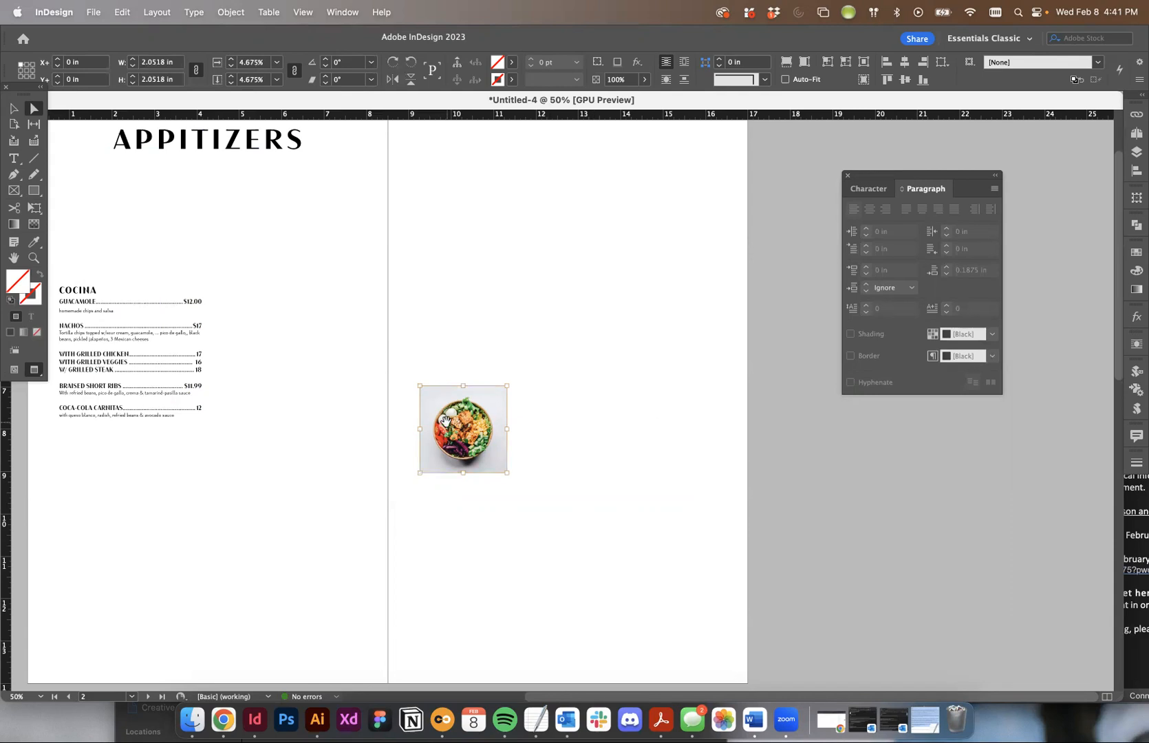
scroll(445, 421, "up", 1)
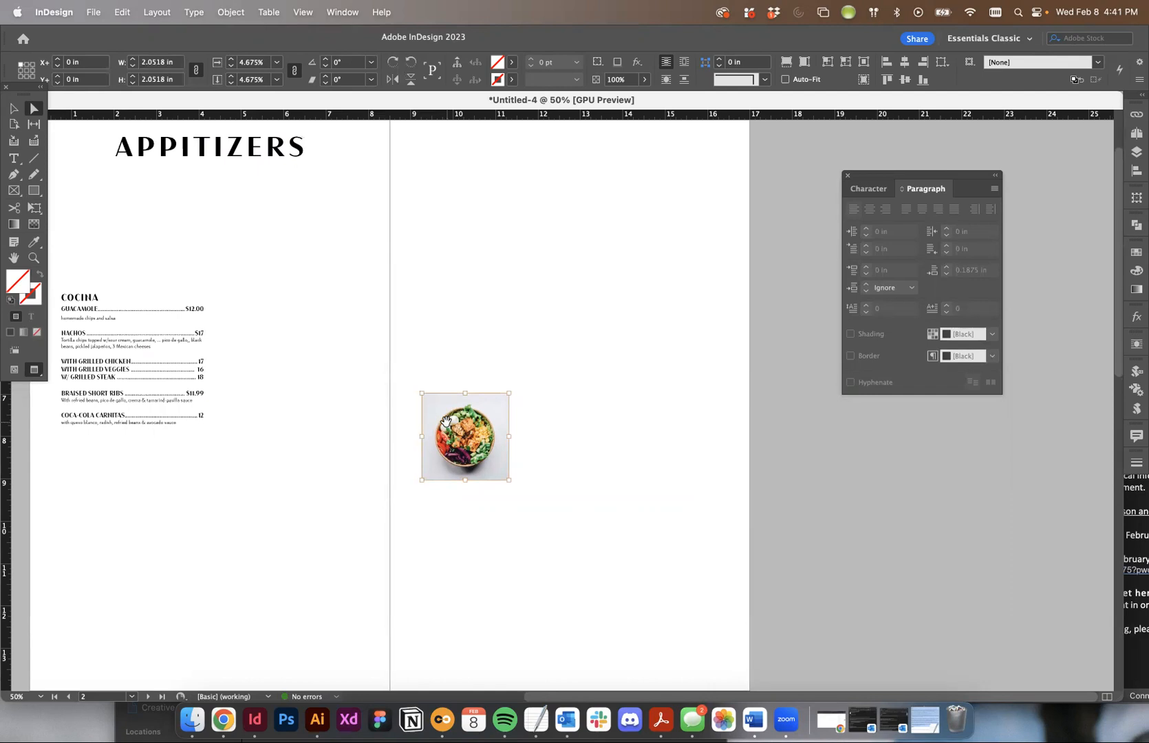
scroll(446, 421, "left", 1)
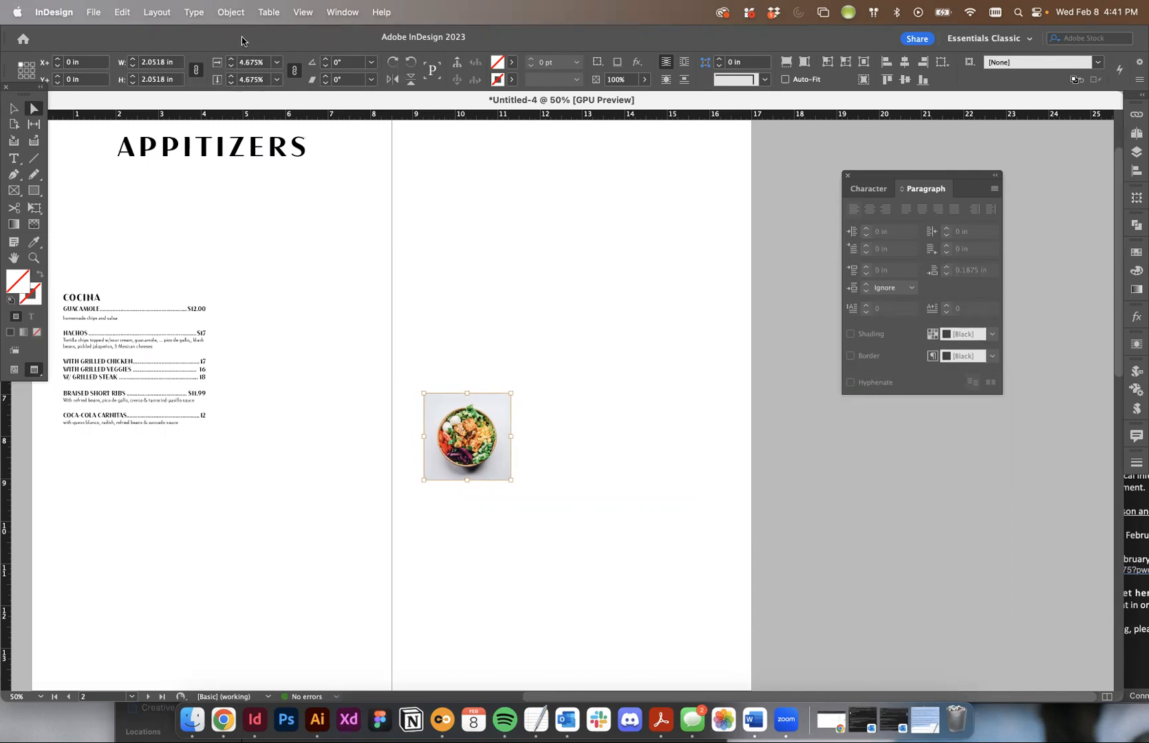
Open the placed salad photo for editing in Photoshop
right_click(460, 433)
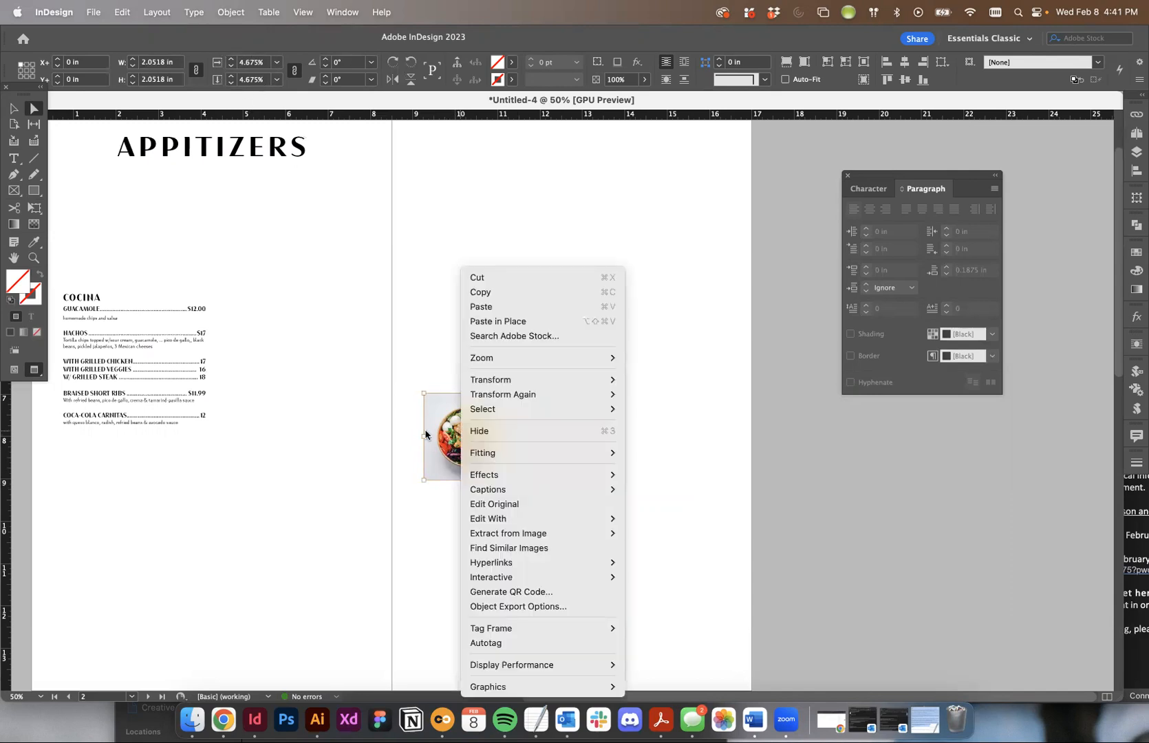
left_click(428, 390)
scroll(471, 426, "down", 1)
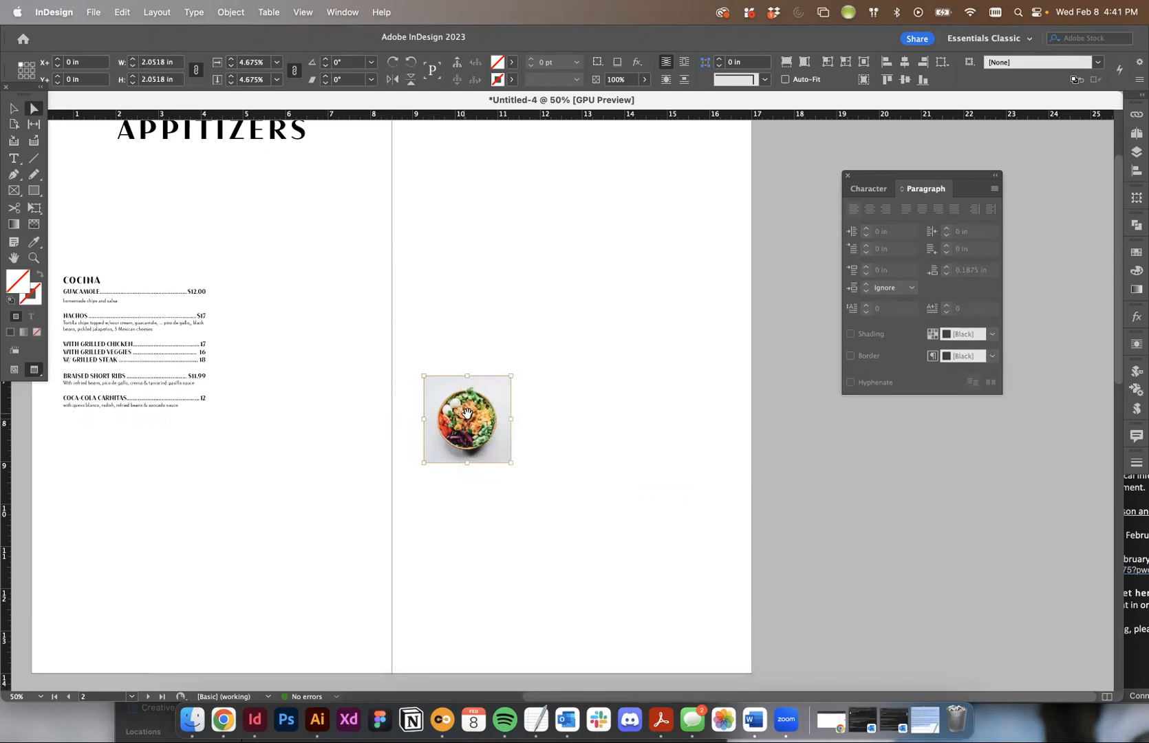
right_click(466, 415)
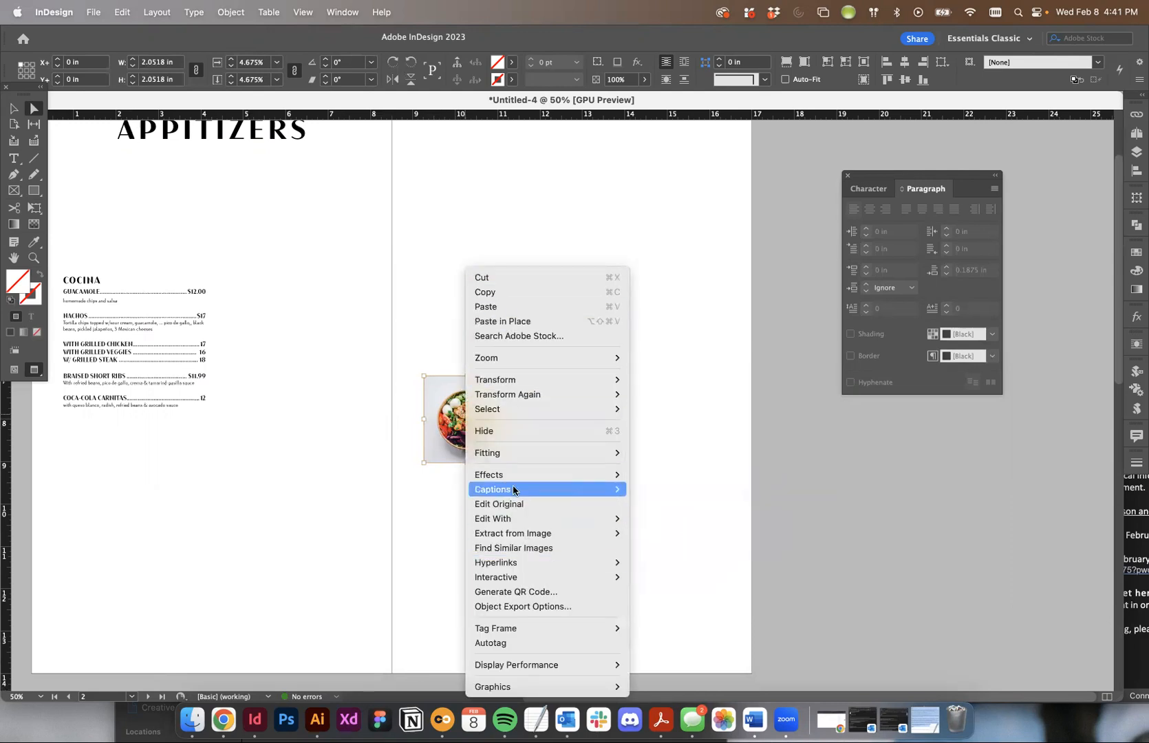
mouse_move(514, 518)
left_click(643, 541)
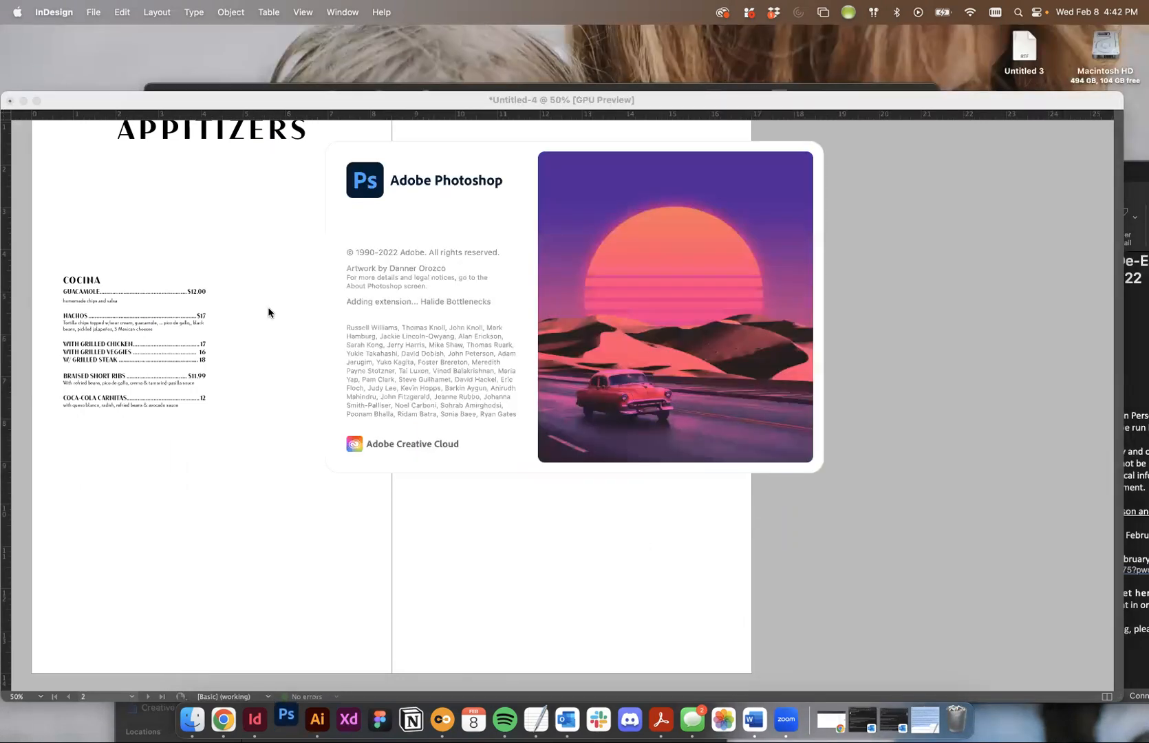
Return to the InDesign layout and set the photo content's width to 2 in proportionally
left_click(430, 410)
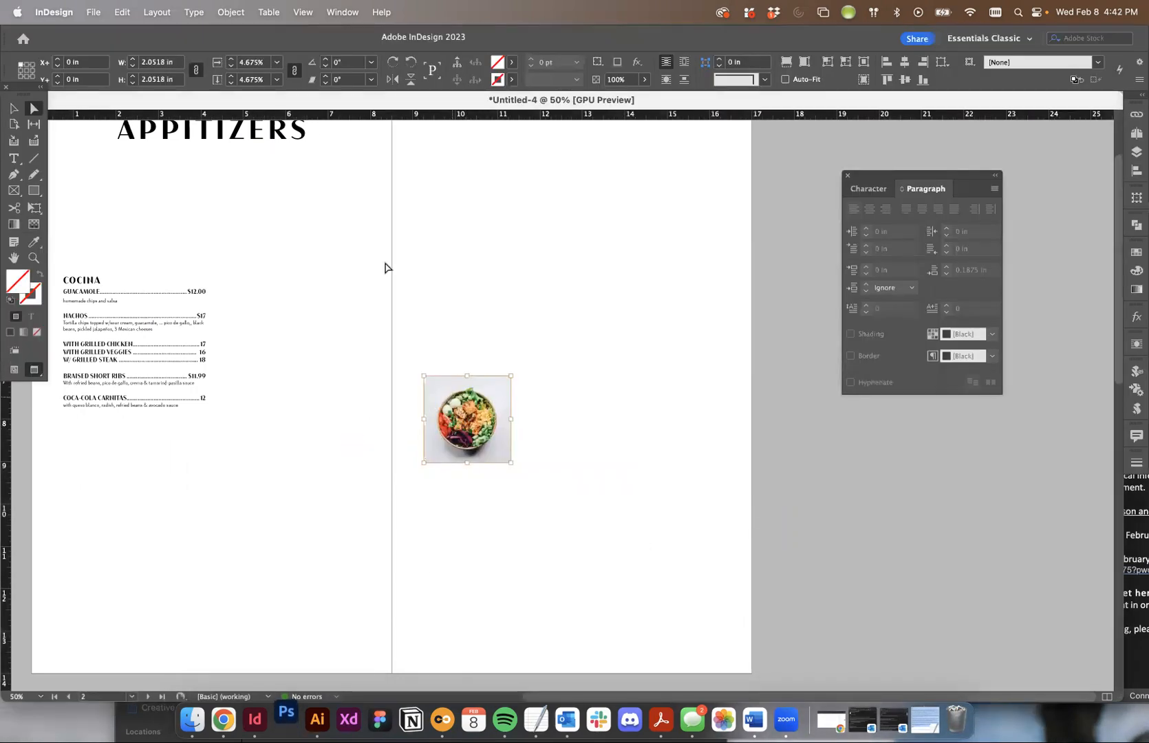
left_click(415, 286)
left_click(436, 284)
left_click(457, 413)
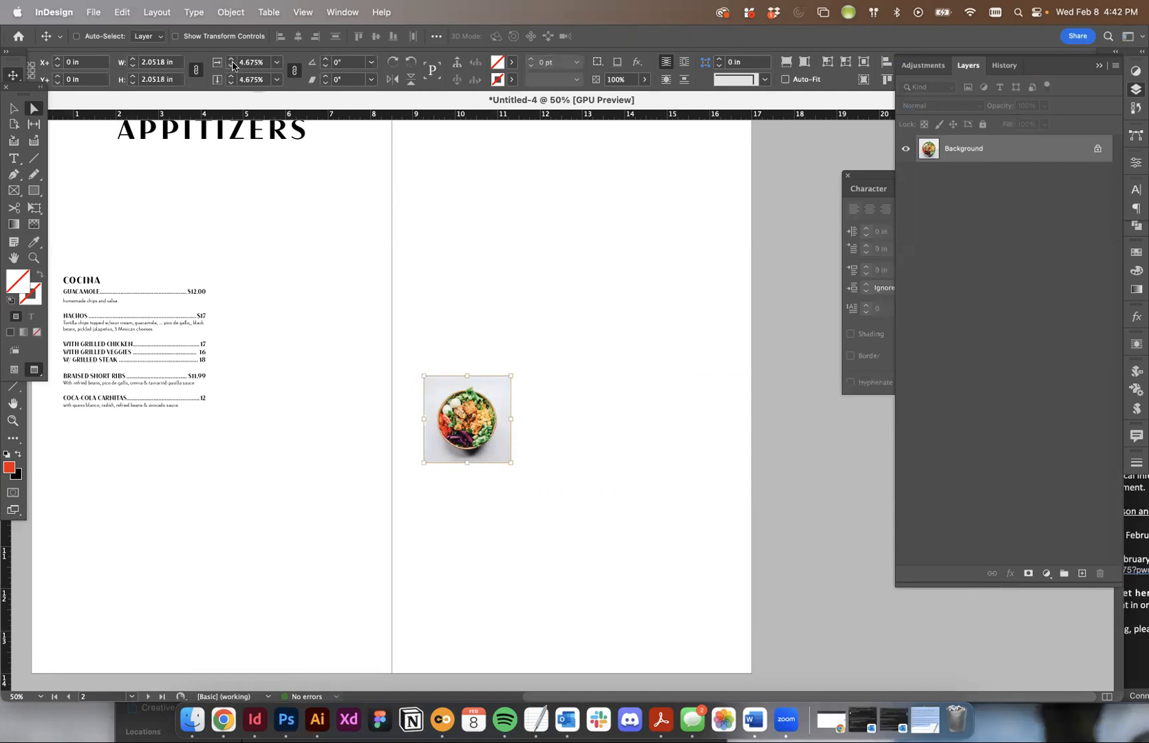
double_click(148, 65)
type("2")
key("Return")
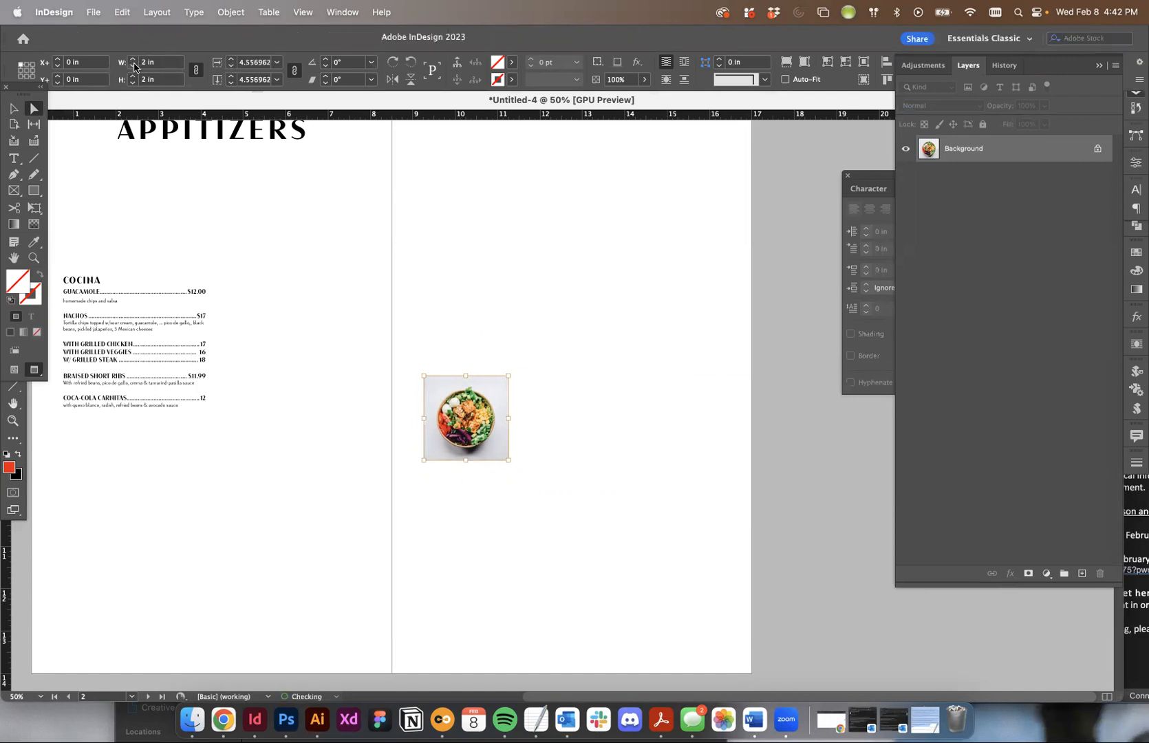
left_click(593, 401)
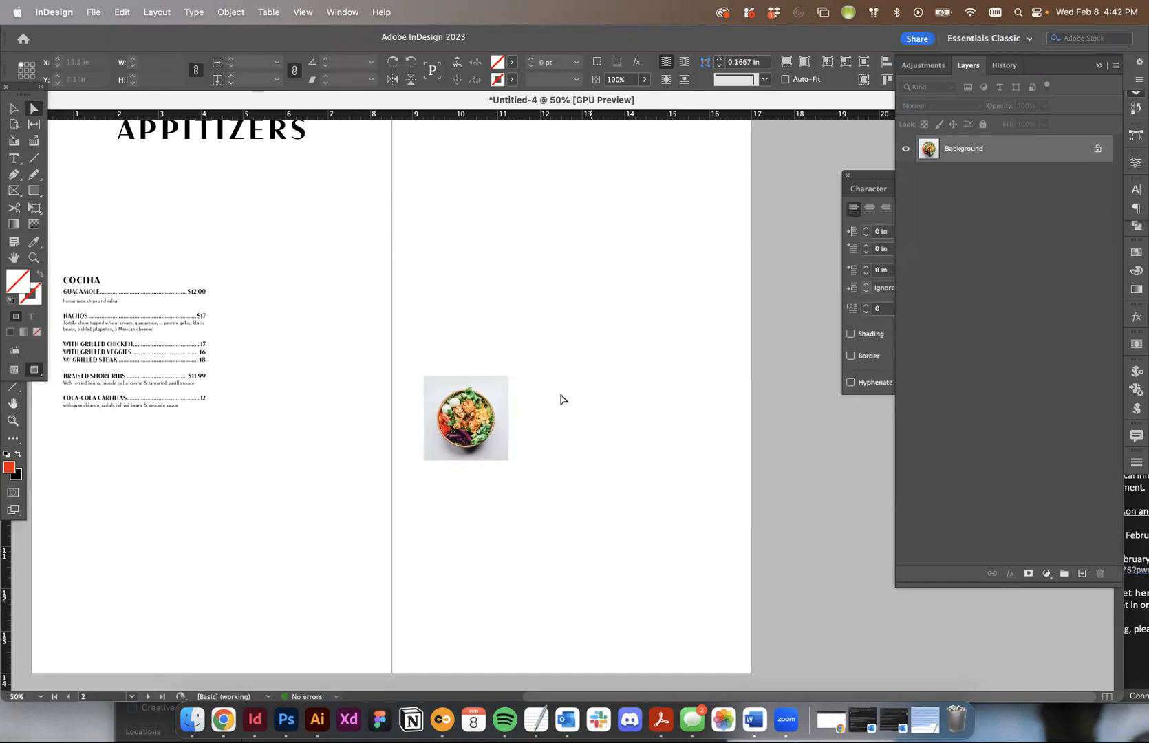
Enlarge only the photo's frame to 4 in wide and about 3.02 in high, and select the photo content inside
key("v")
left_click(474, 381)
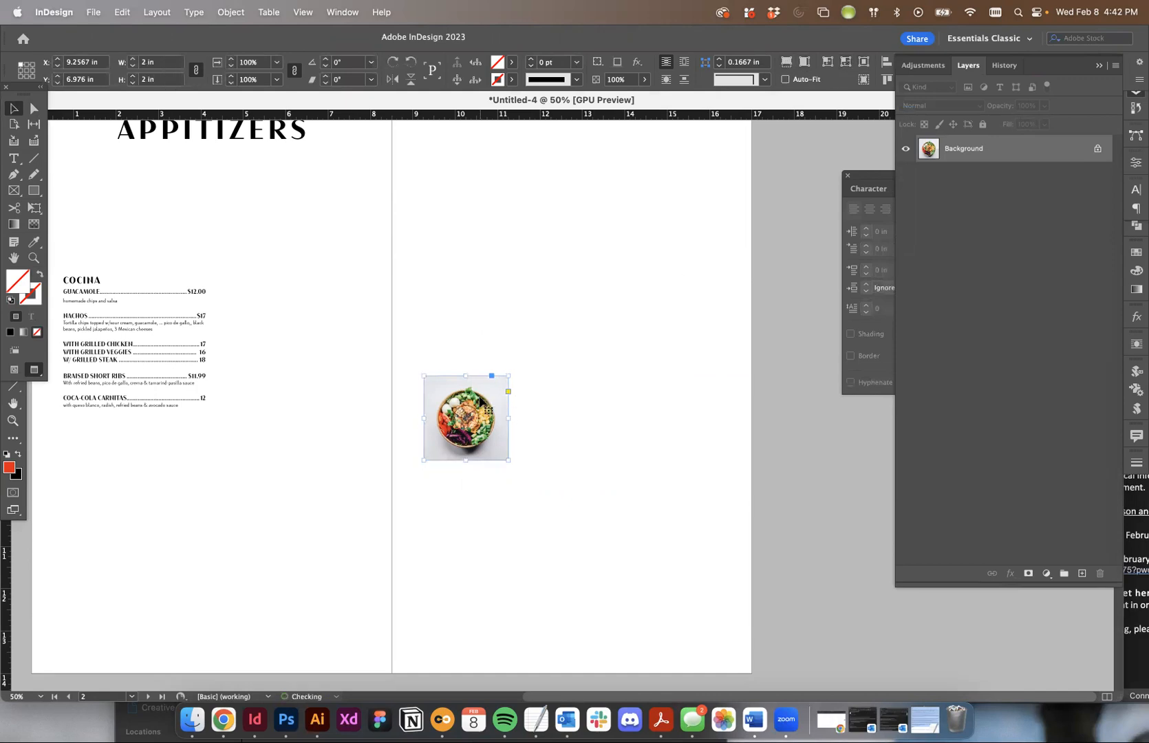
left_click_drag(508, 461, 588, 503)
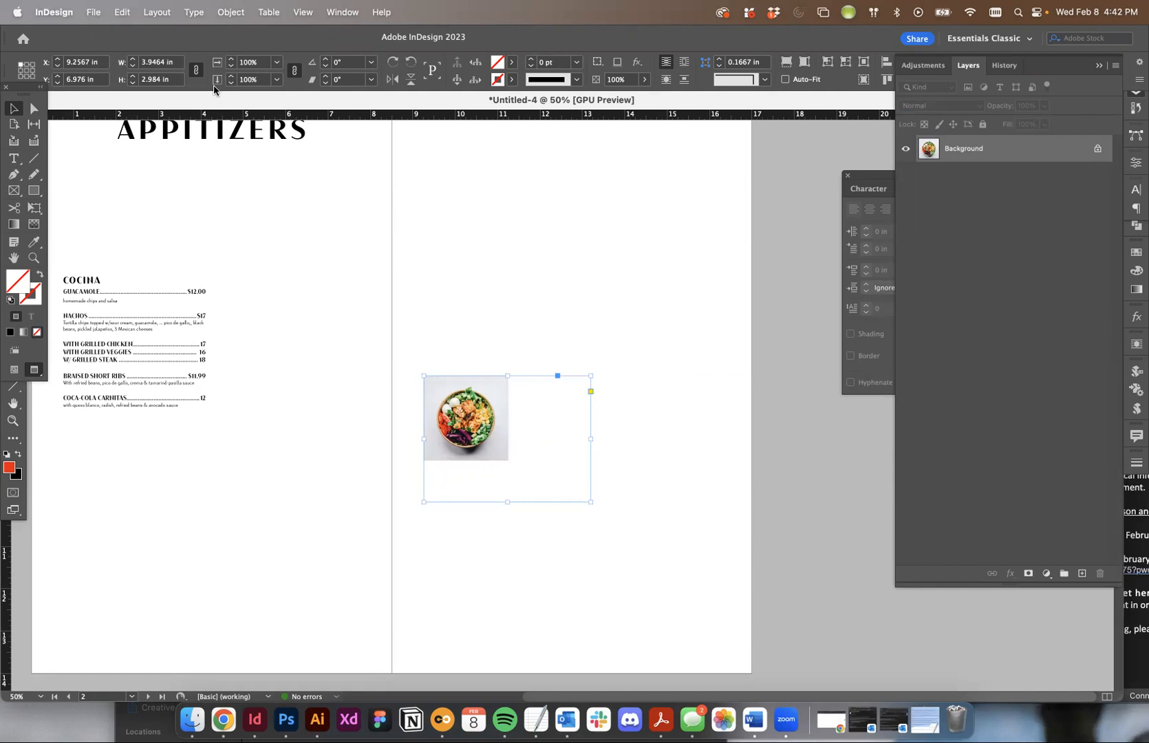
left_click(132, 58)
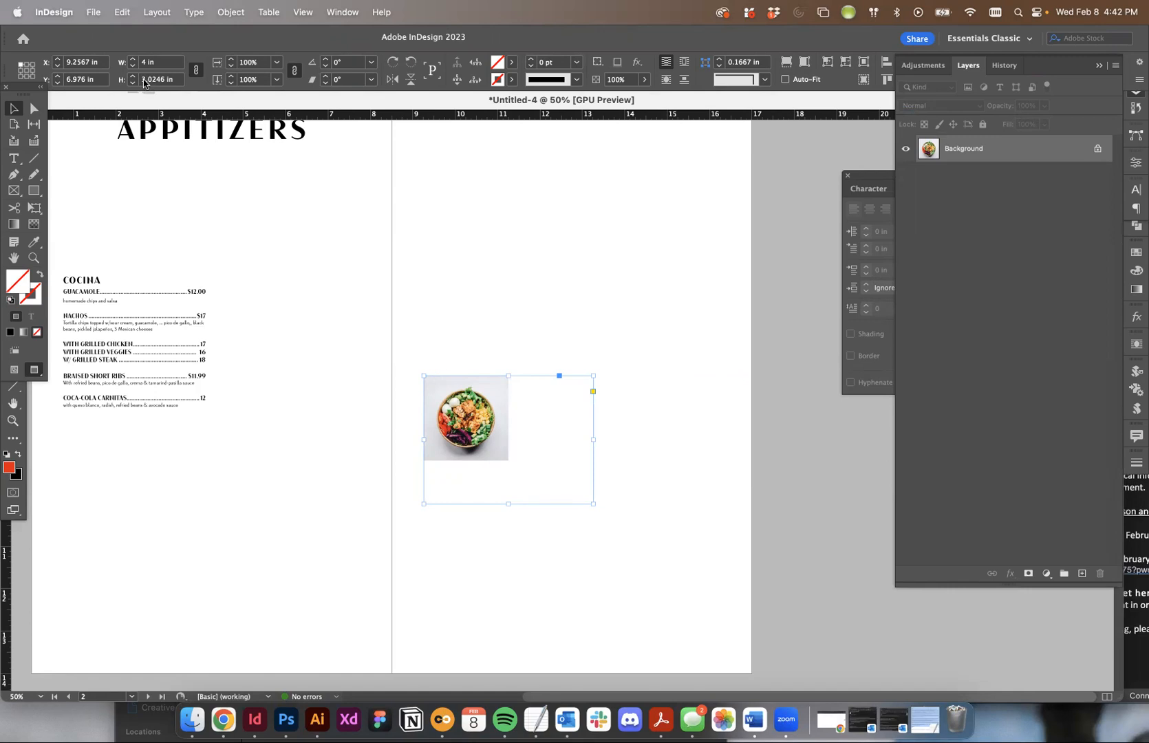
left_click(34, 108)
left_click(480, 418)
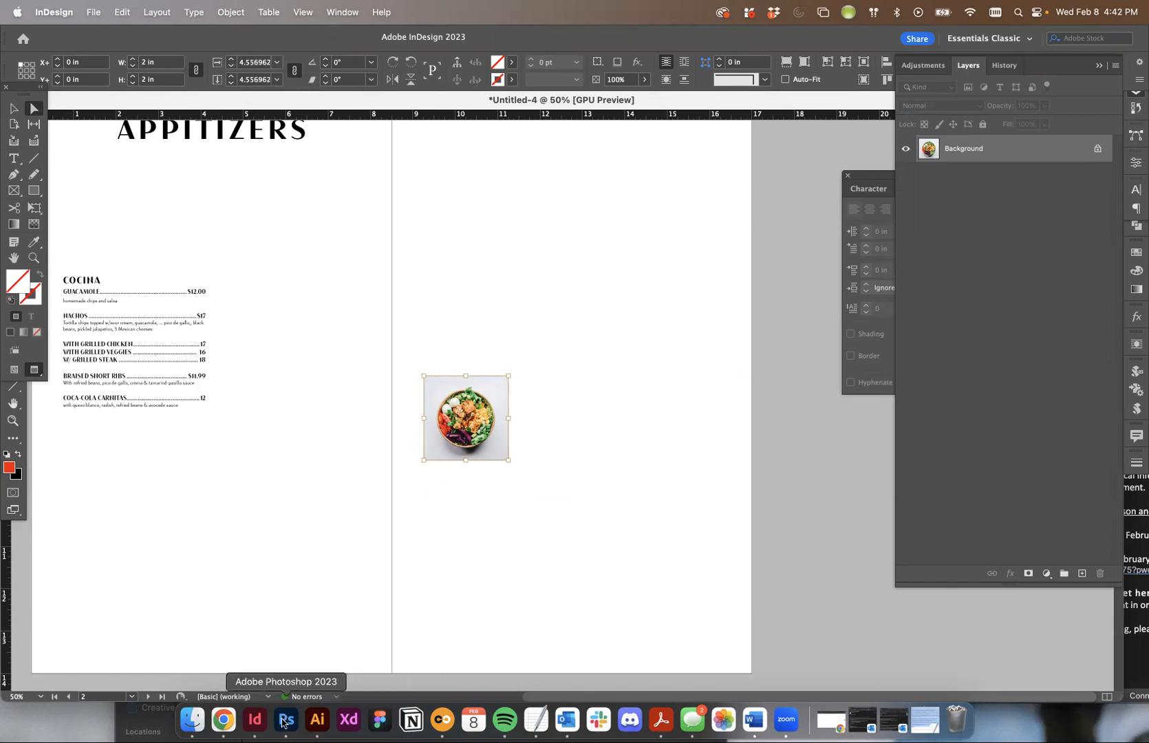
Switch to Photoshop, reposition and enlarge the salad photo's window, and display the image at 25%
left_click(286, 719)
left_click_drag(251, 58, 305, 141)
key("super+minus")
key("super+minus")
scroll(370, 516, "up", 2)
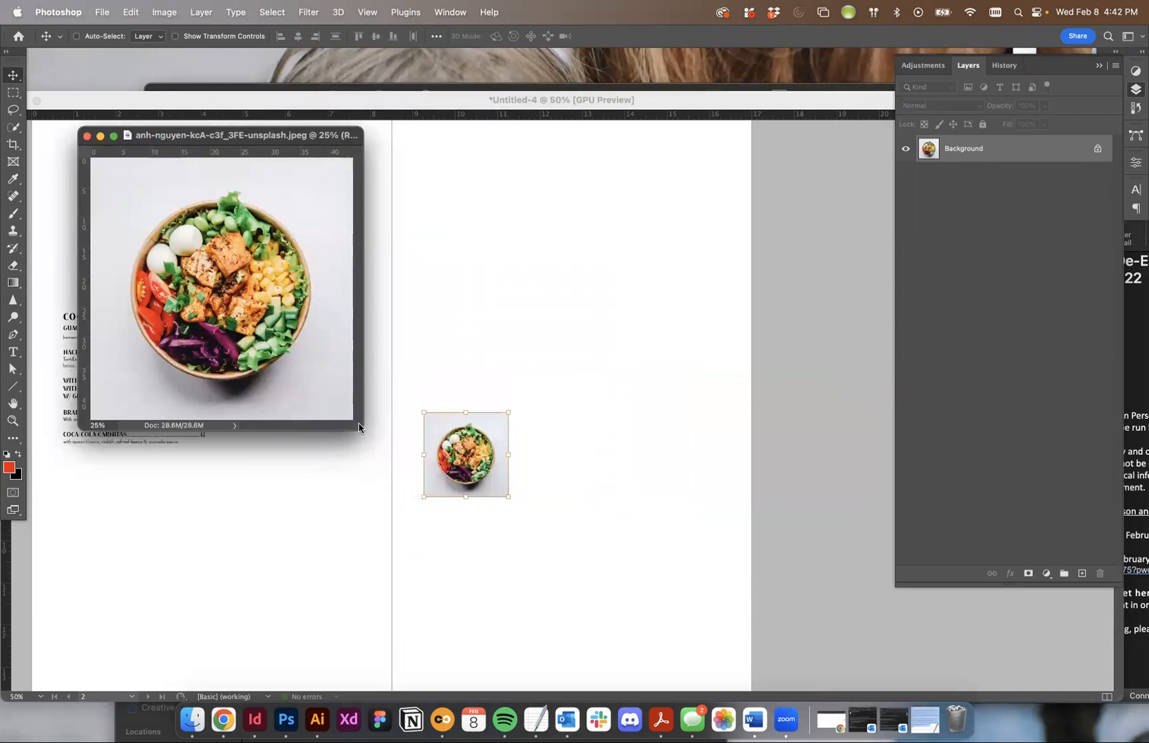
left_click_drag(362, 429, 447, 529)
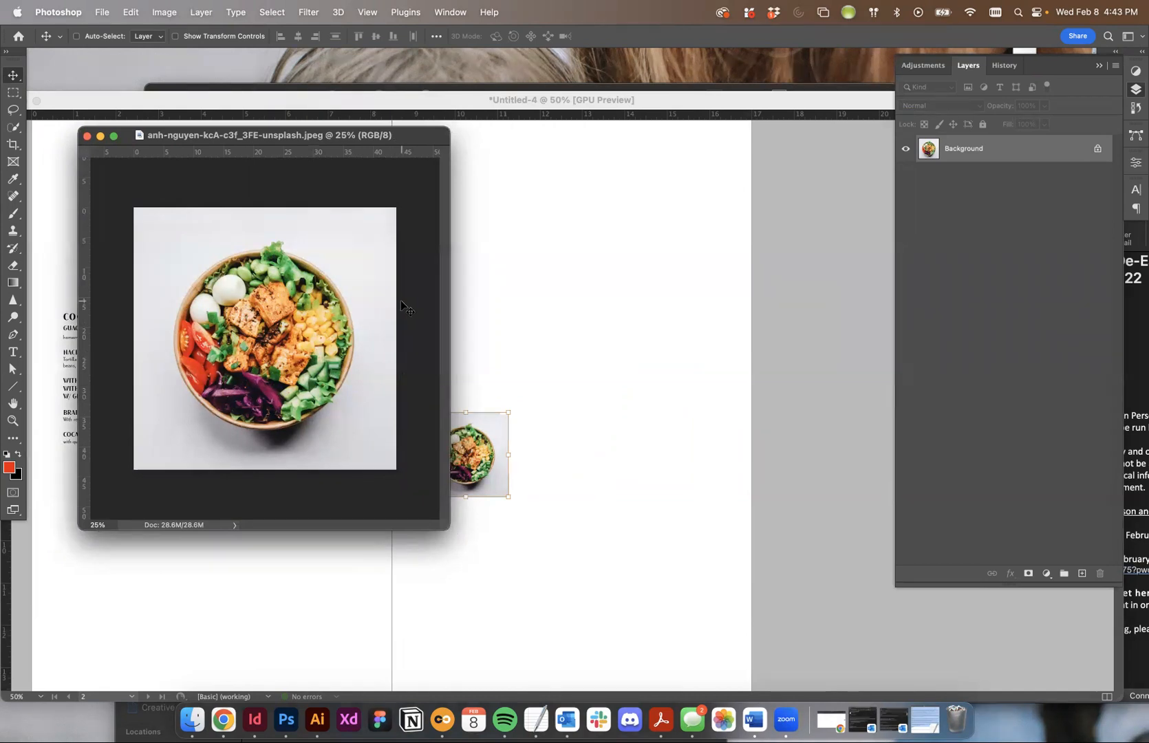
Turn off resampling in the salad photo's Image Size settings and set the resolution to 300 pixels/inch
key("super+alt+i")
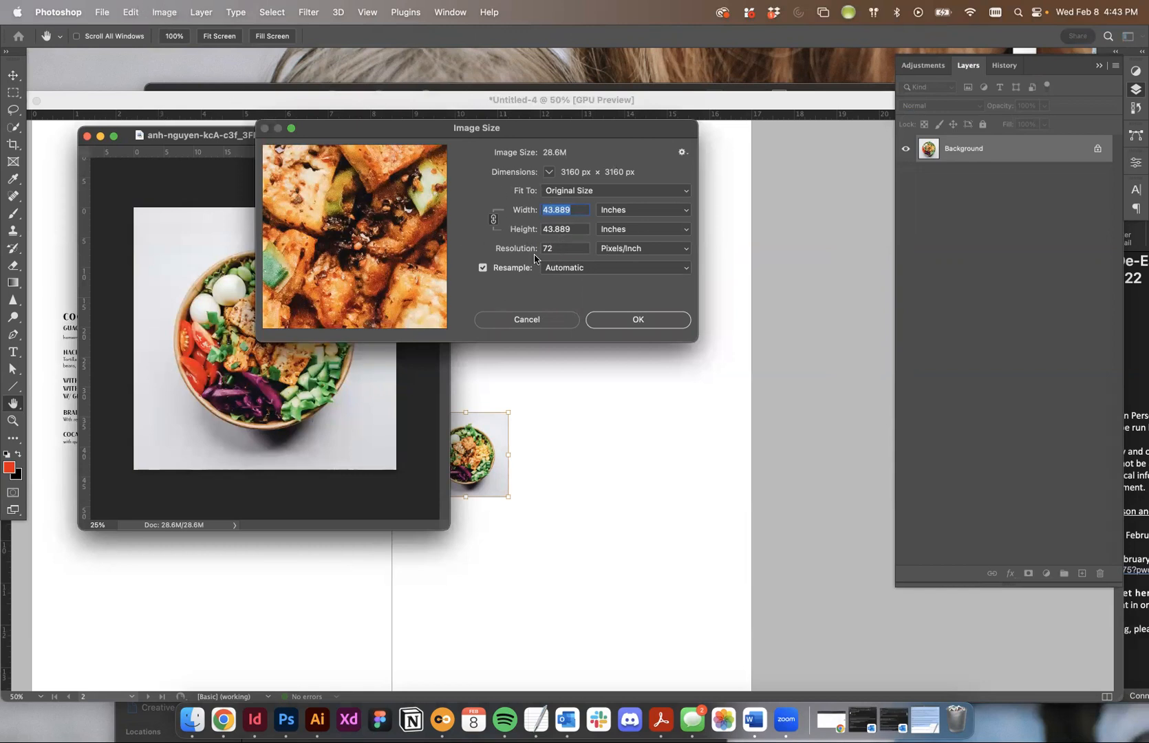
left_click(482, 268)
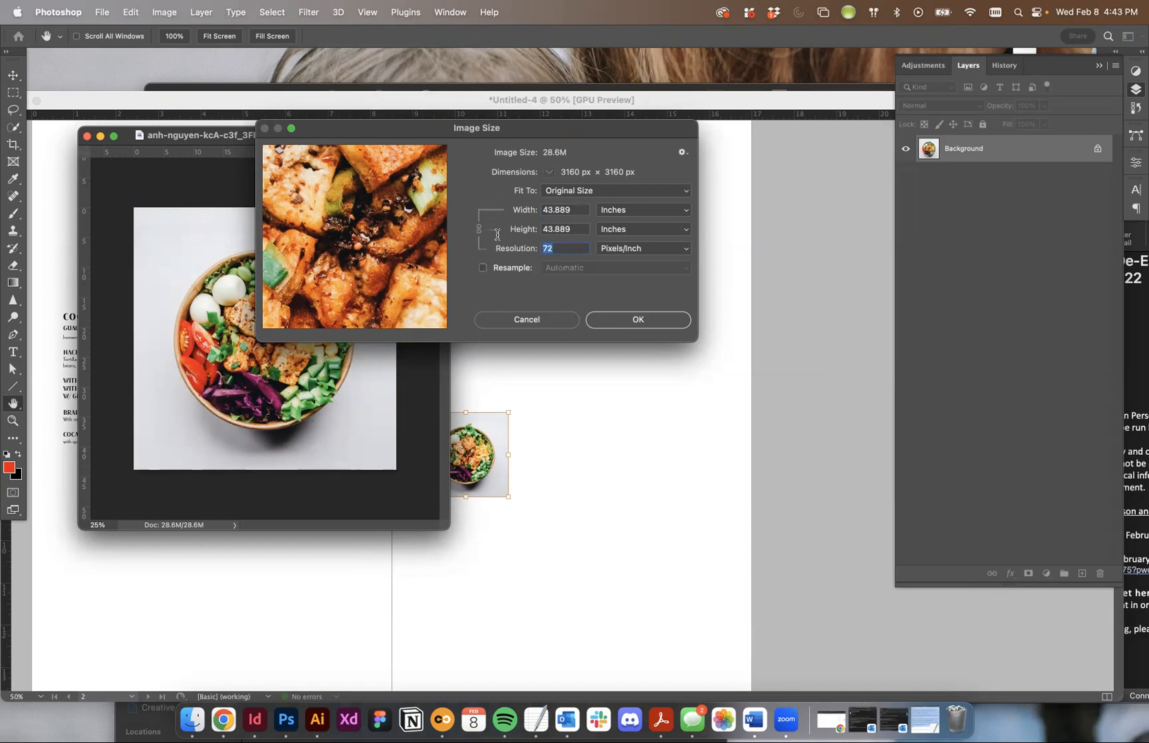
type("300")
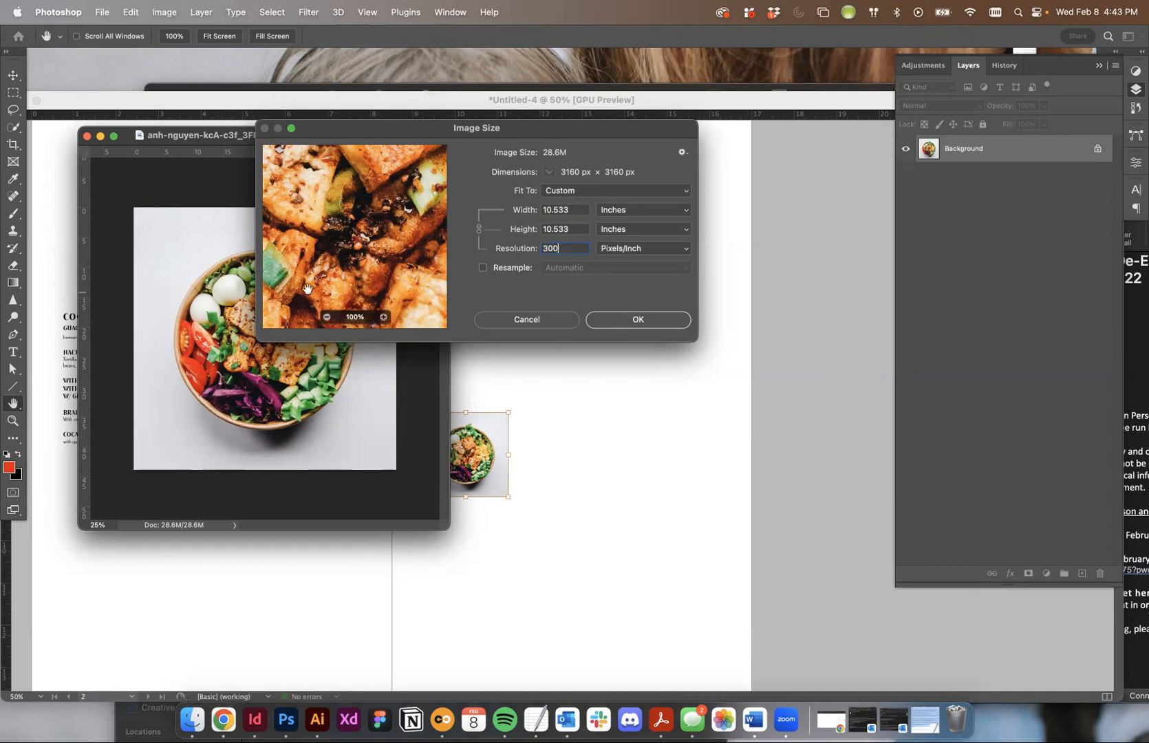
left_click(670, 497)
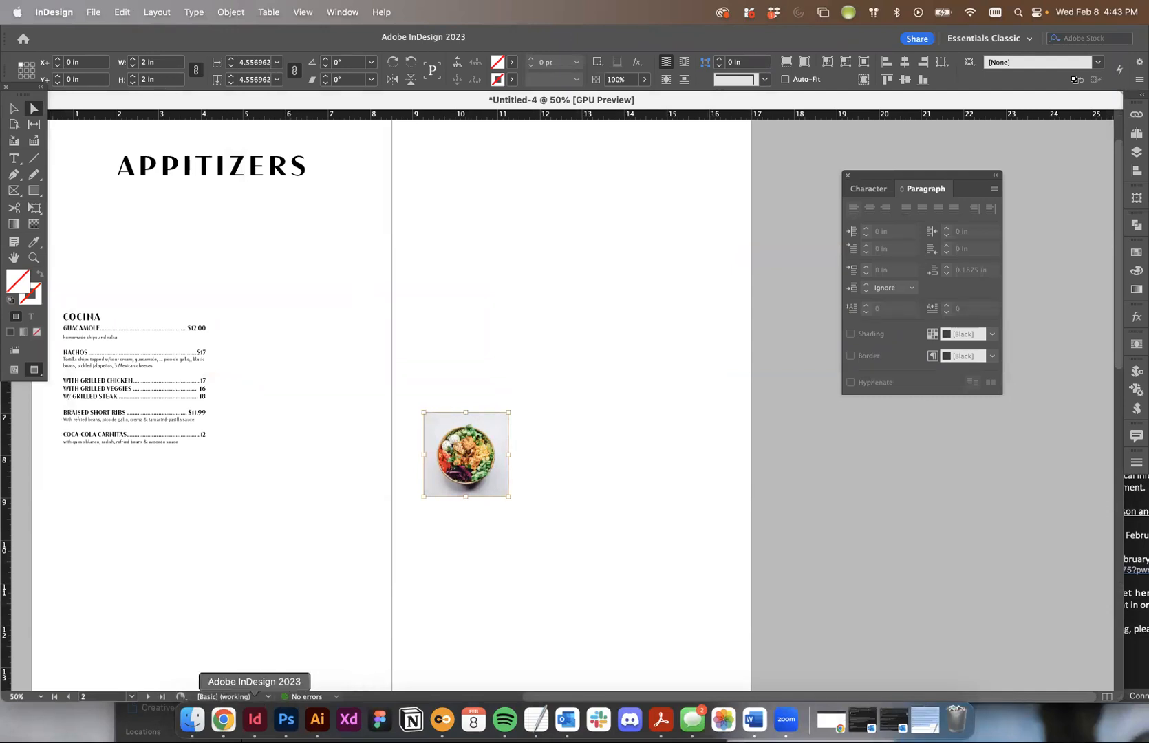
left_click(286, 719)
left_click(502, 268)
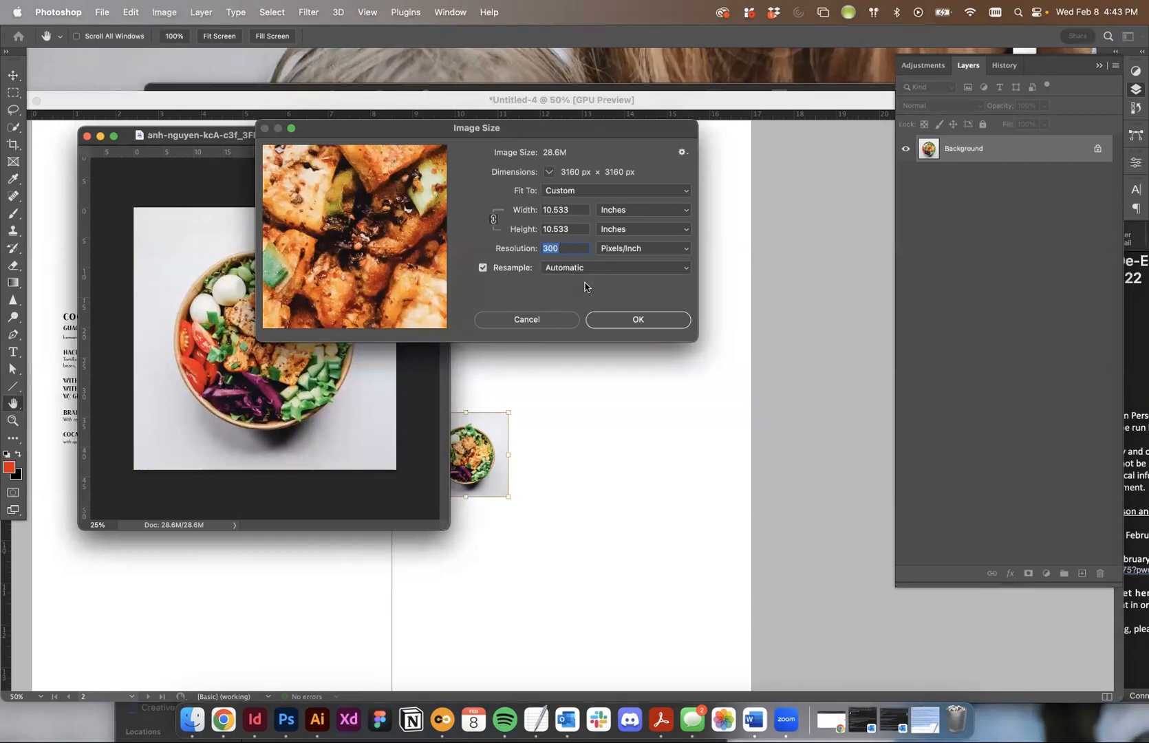
left_click(481, 269)
left_click_drag(418, 140, 391, 272)
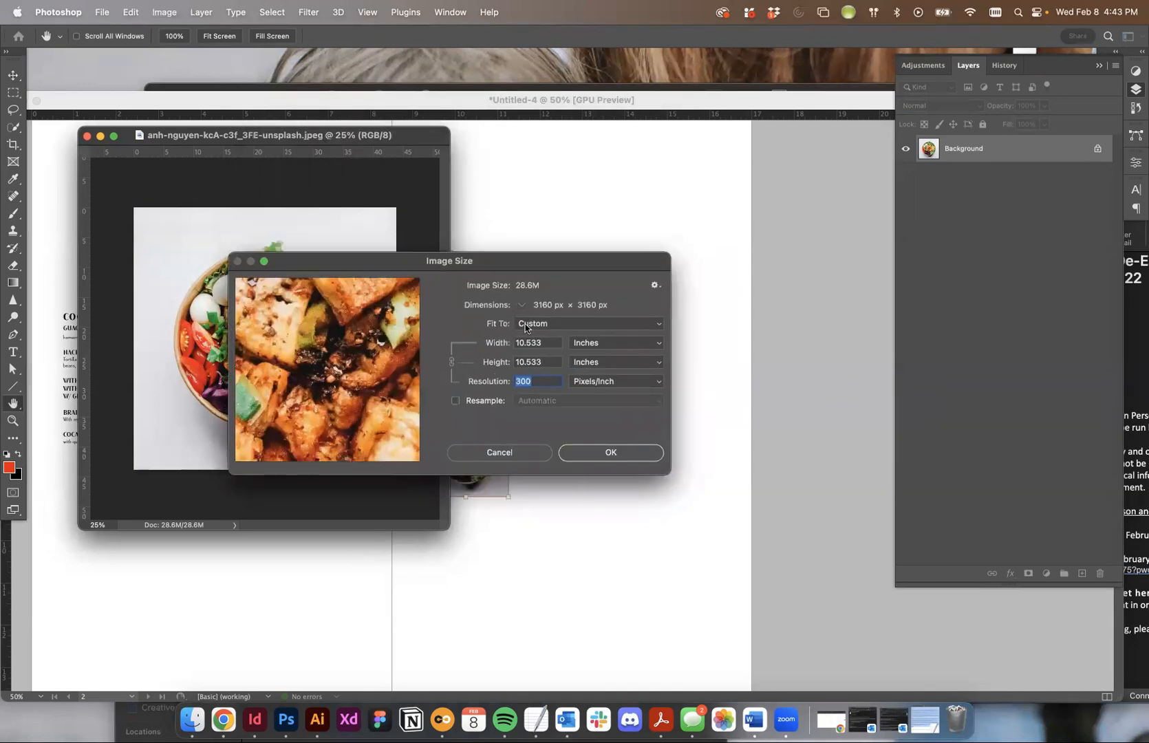
left_click(505, 339)
type("20")
key("Tab")
left_click_drag(542, 380, 509, 380)
double_click(545, 342)
type("2")
key("super+z")
left_click(498, 450)
Reopen the salad photo's Image Size settings, turn off resampling, and set the resolution to 300 pixels/inch
key("super+alt+i")
left_click(484, 400)
left_click(474, 377)
type("300")
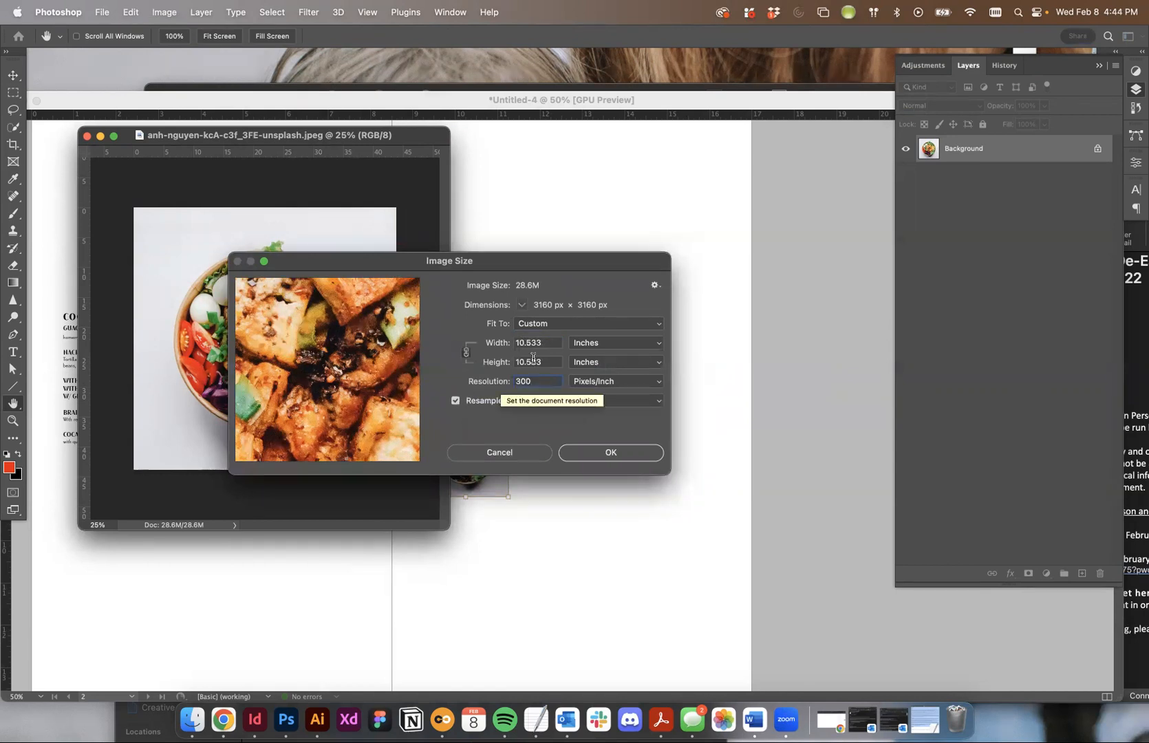
Resample the salad photo to 2 inches wide in proportion, apply the new size, and save the image file
left_click(455, 401)
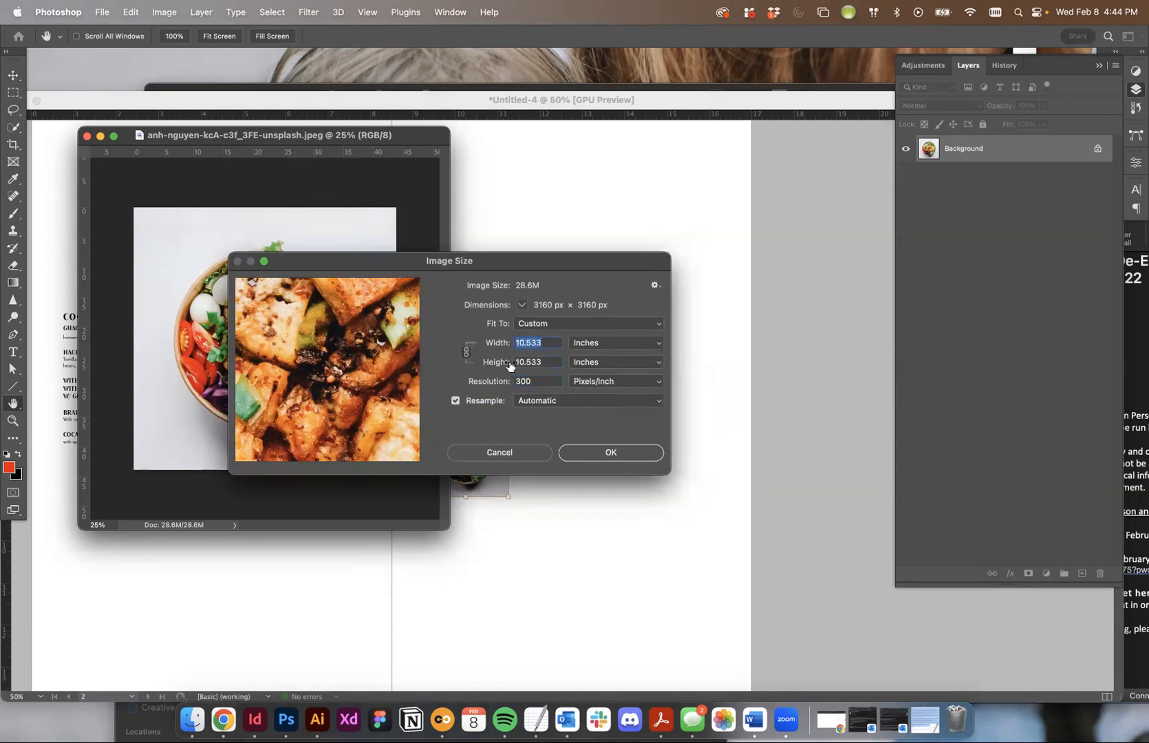
type("2")
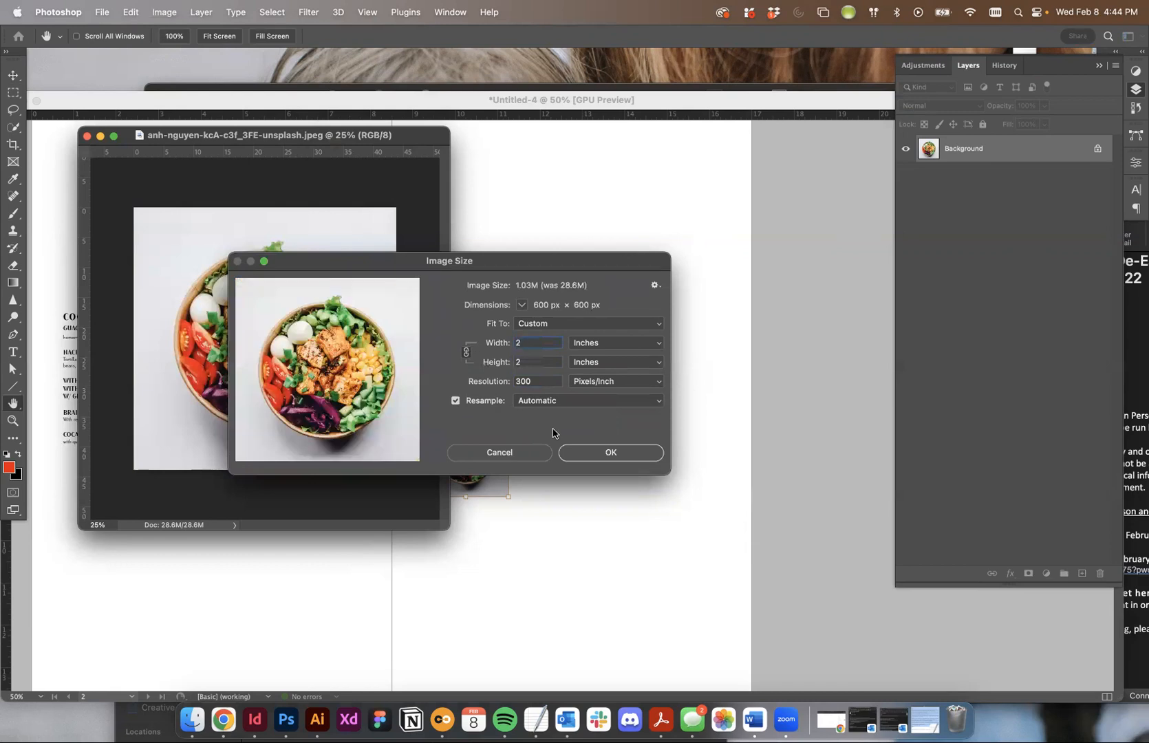
left_click(605, 453)
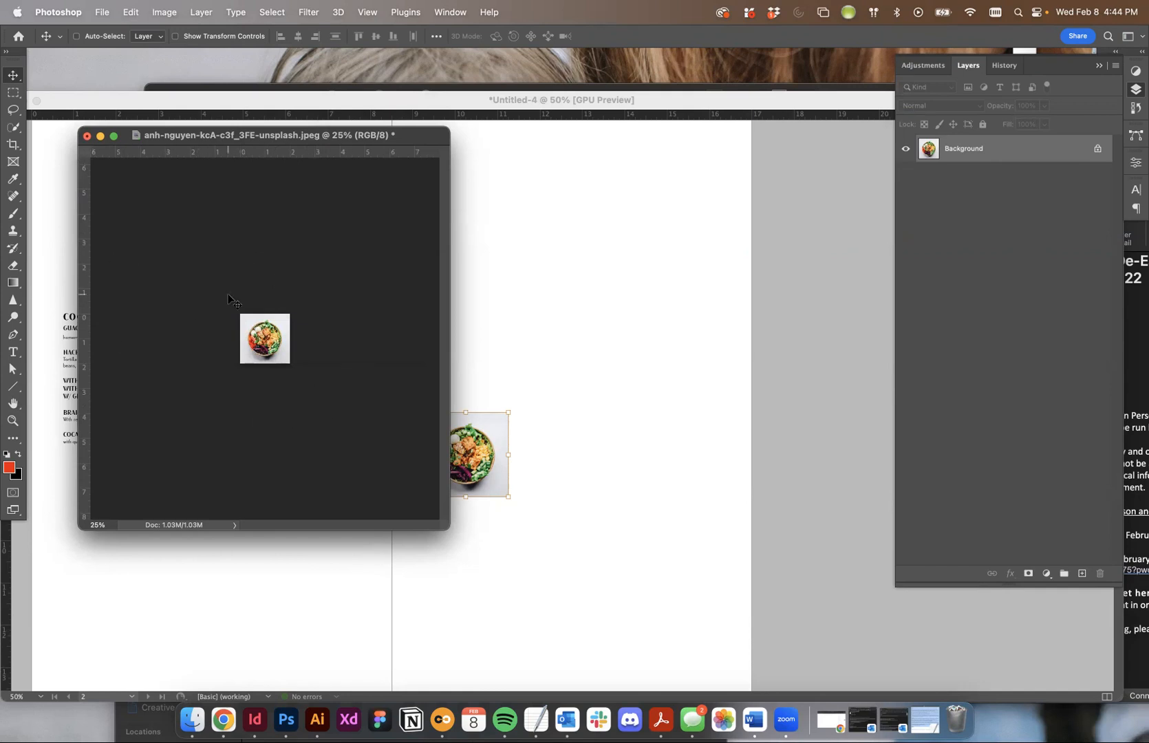
key("super+s")
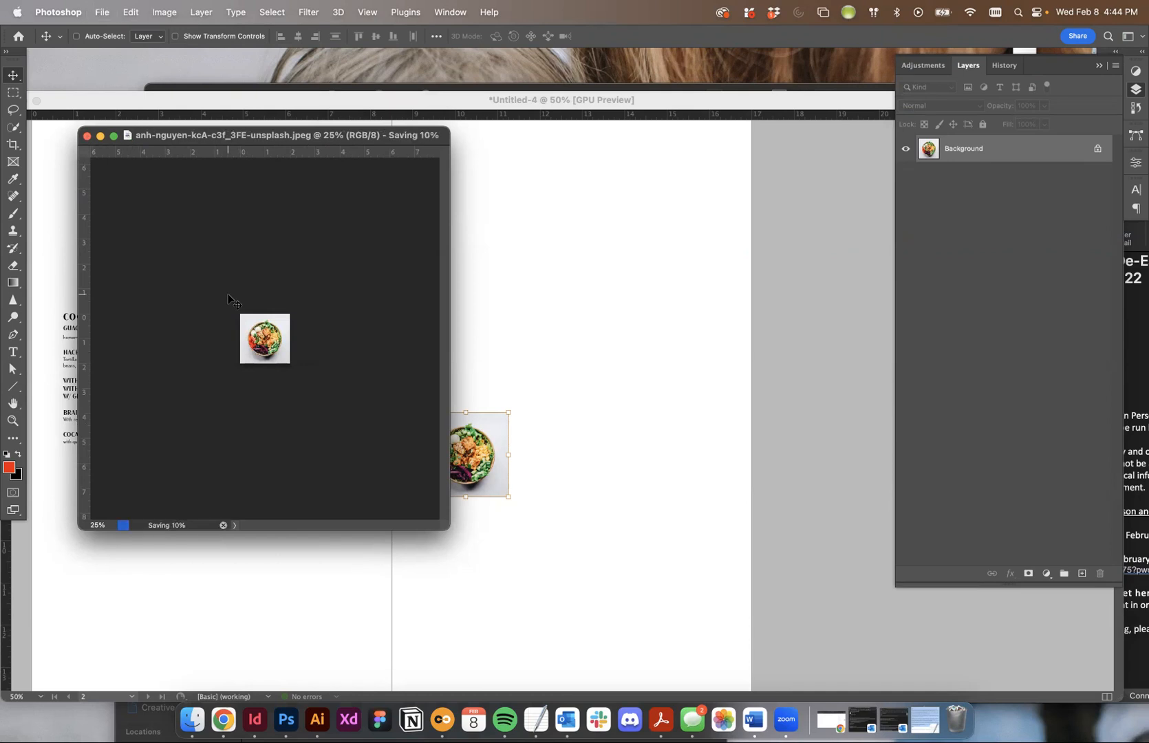
Switch to InDesign and examine the placed salad photo's link information, effective resolution and scale
key("super+Tab")
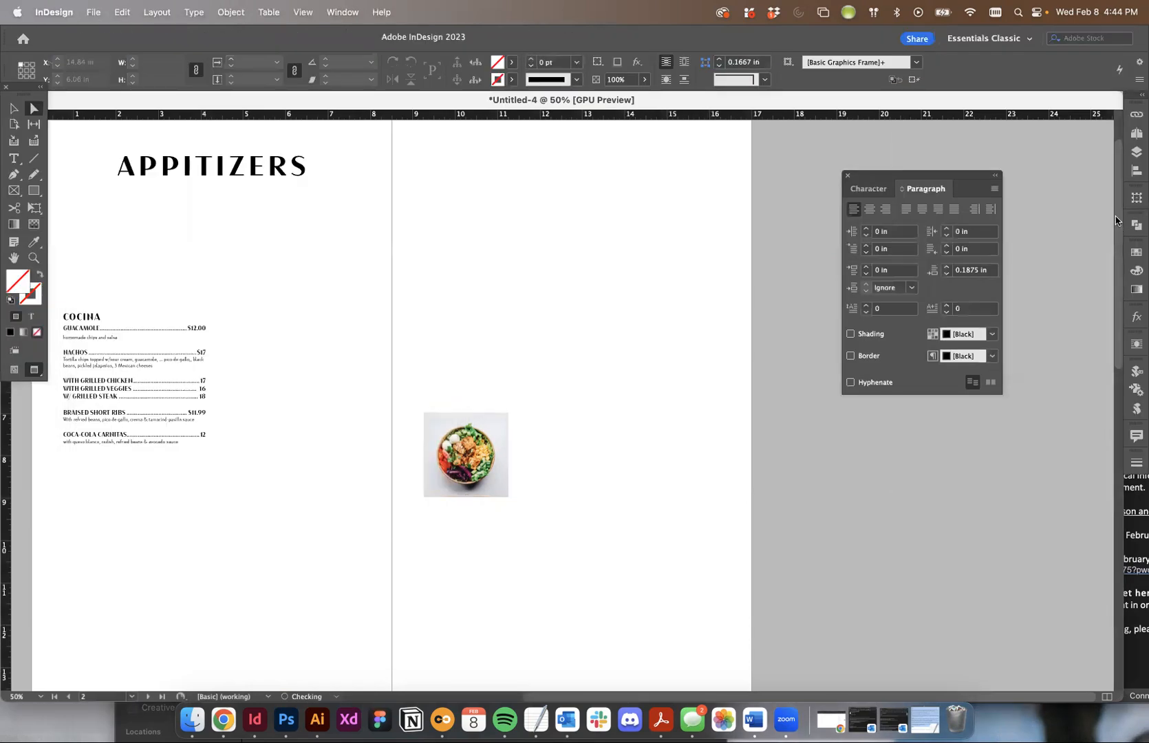
left_click(1136, 114)
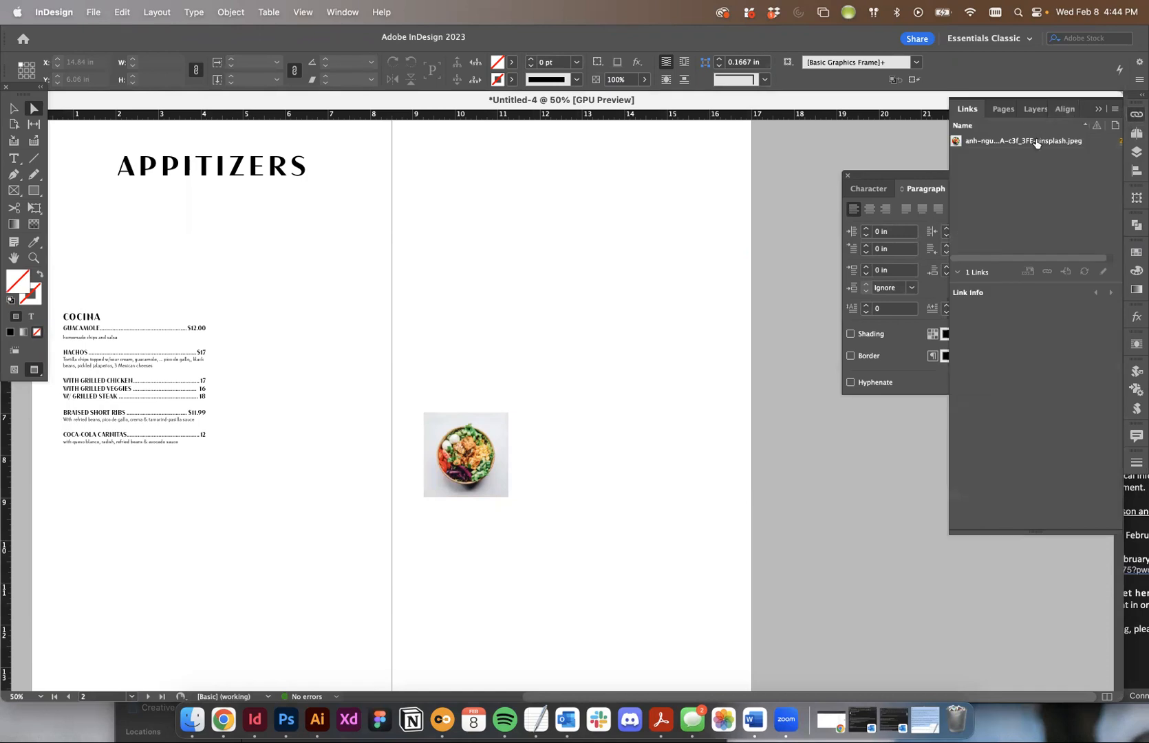
left_click(569, 431)
left_click(467, 445)
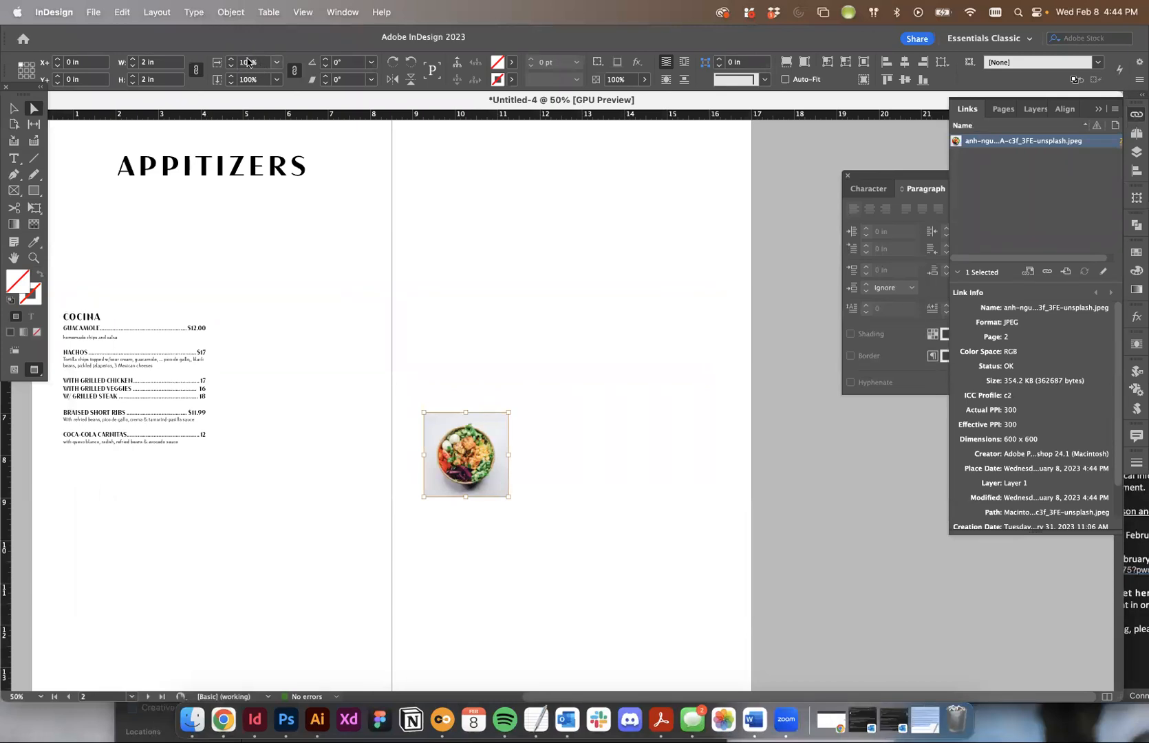
left_click(566, 400)
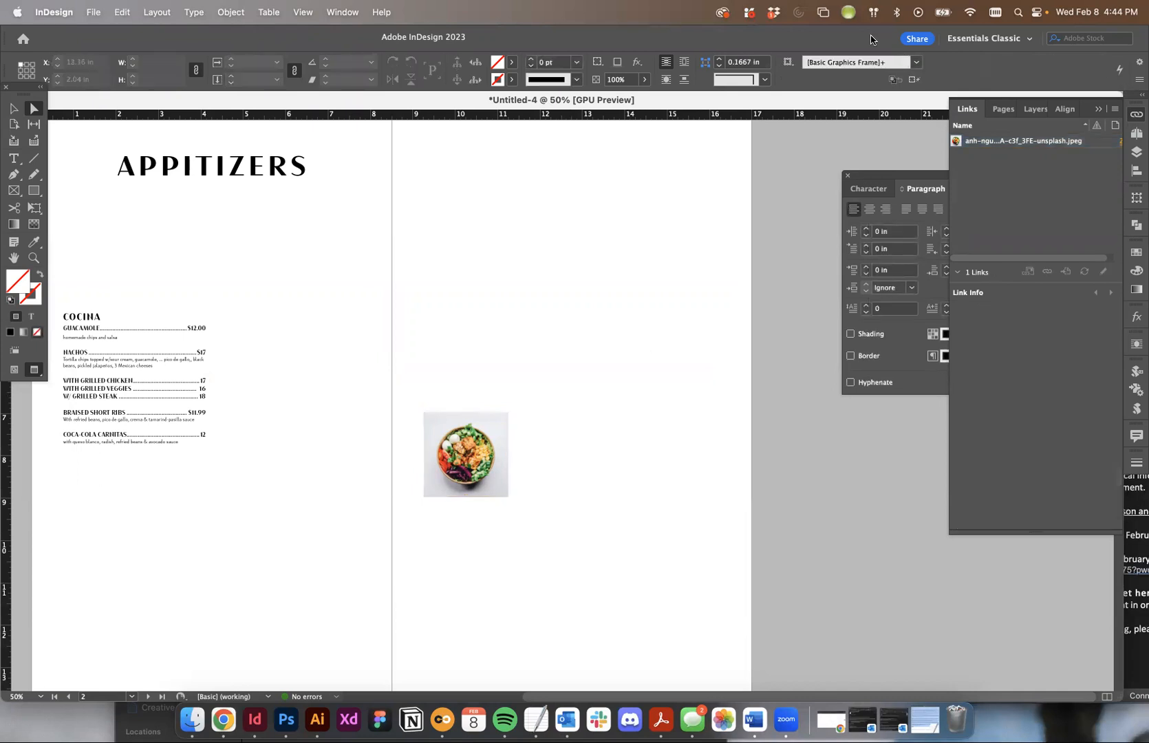